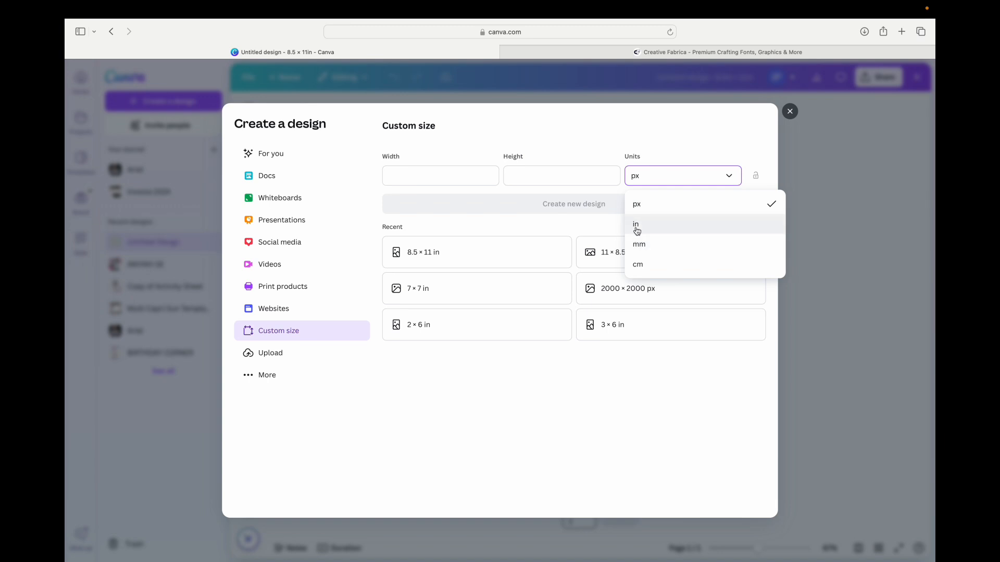
# Create a new custom-size design 6 in wide and 8 in high.
pyautogui.click(637, 230)
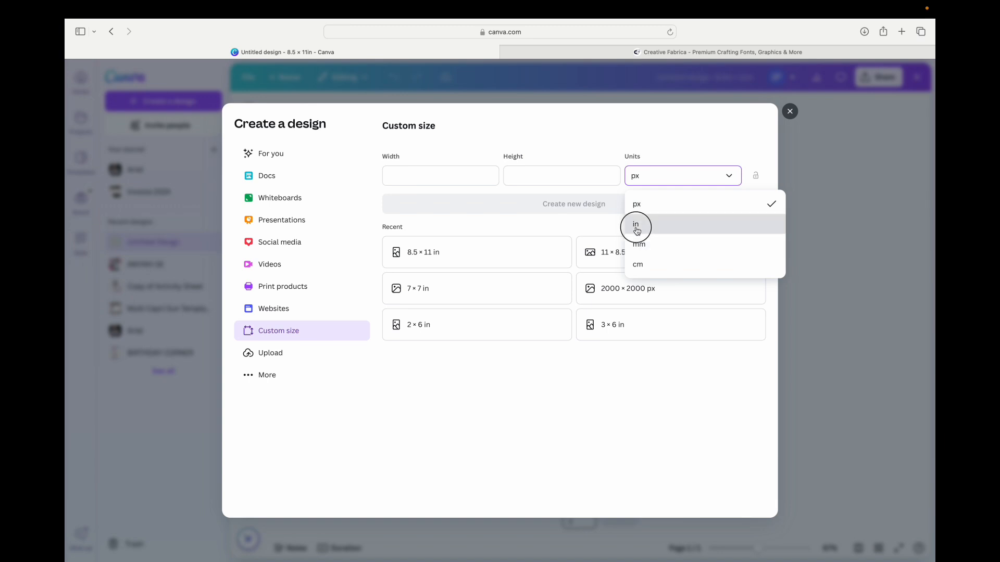
pyautogui.click(462, 180)
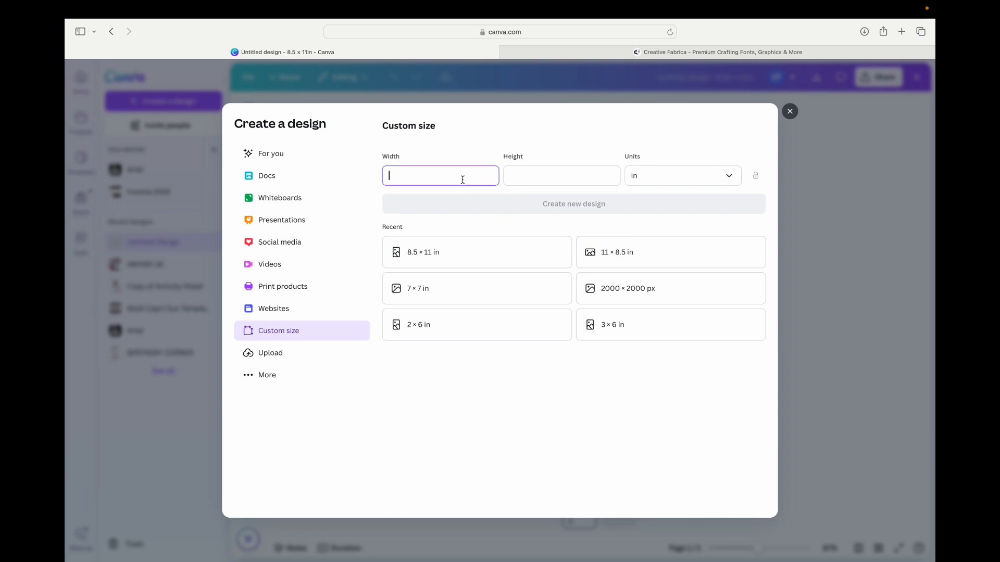
pyautogui.click(528, 177)
pyautogui.write('8')
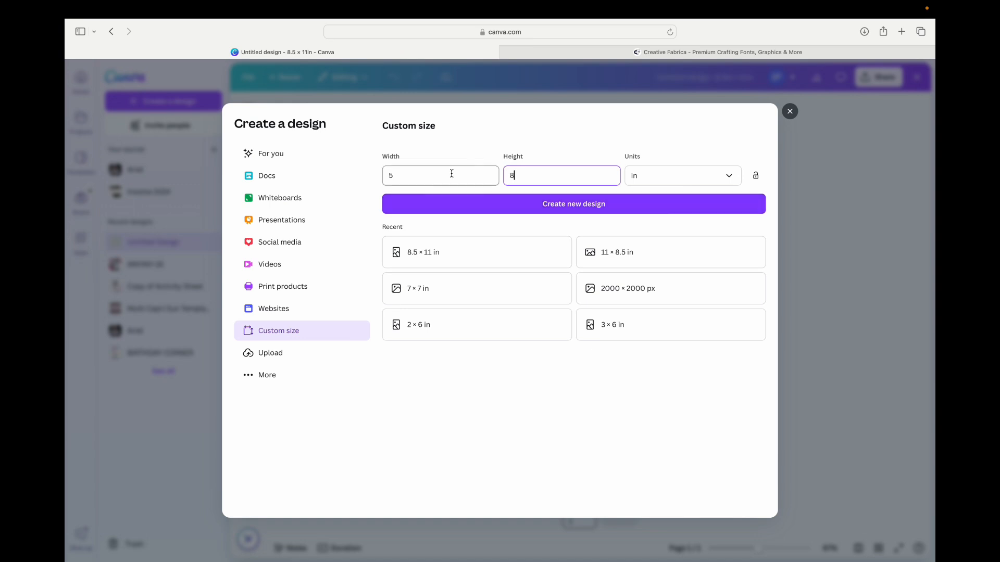
pyautogui.click(399, 181)
pyautogui.press('BackSpace')
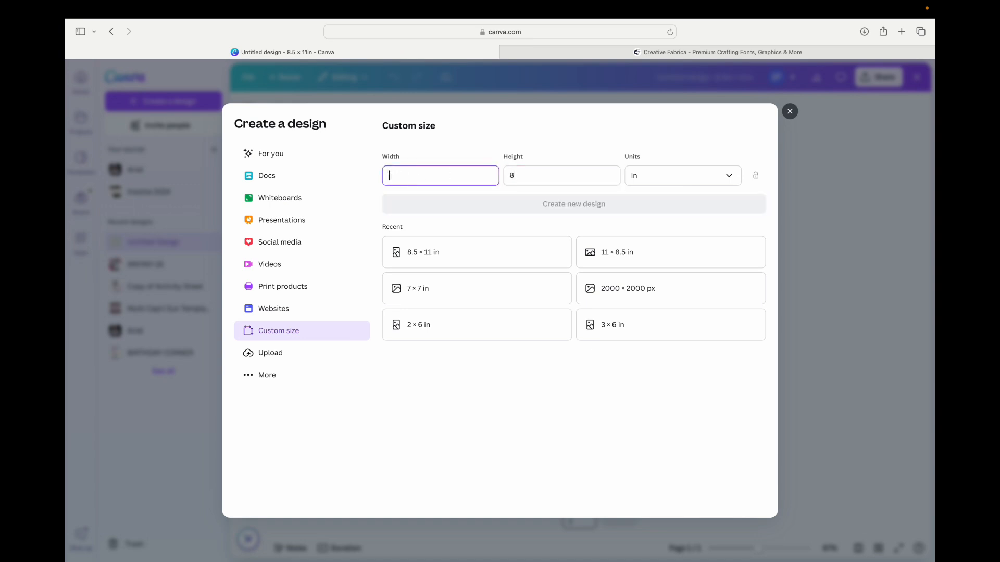
pyautogui.write('6')
pyautogui.click(461, 207)
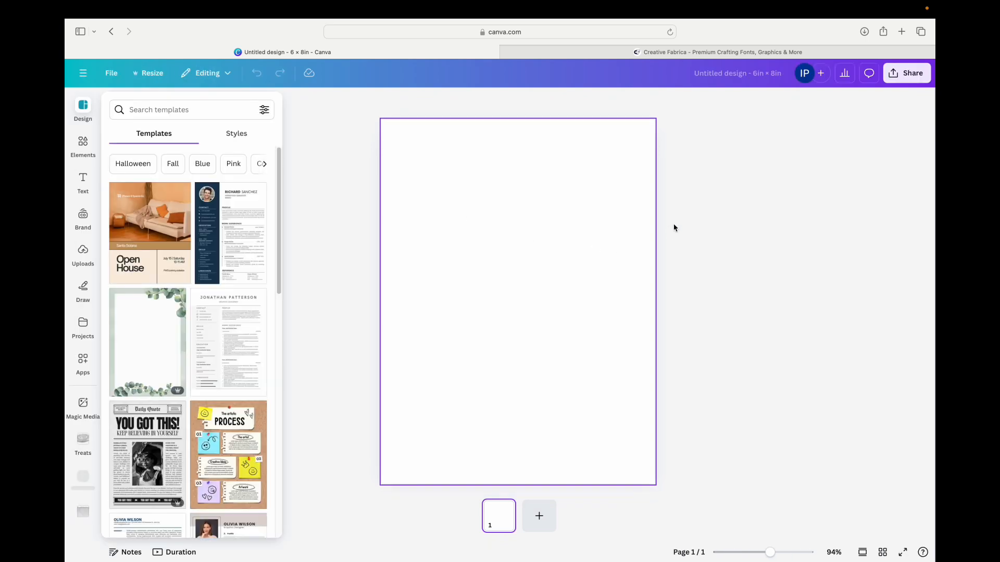
pyautogui.click(674, 228)
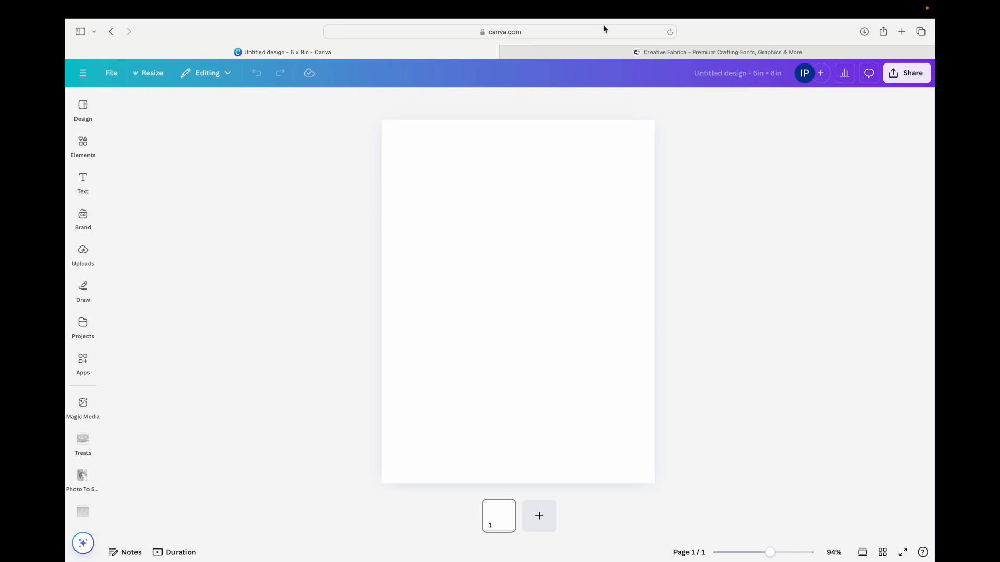
# Switch to Creative Fabrica and download the "Halloween Boo Cute Ghost Pumpkin Witch" graphic from the halloween results.
pyautogui.click(596, 52)
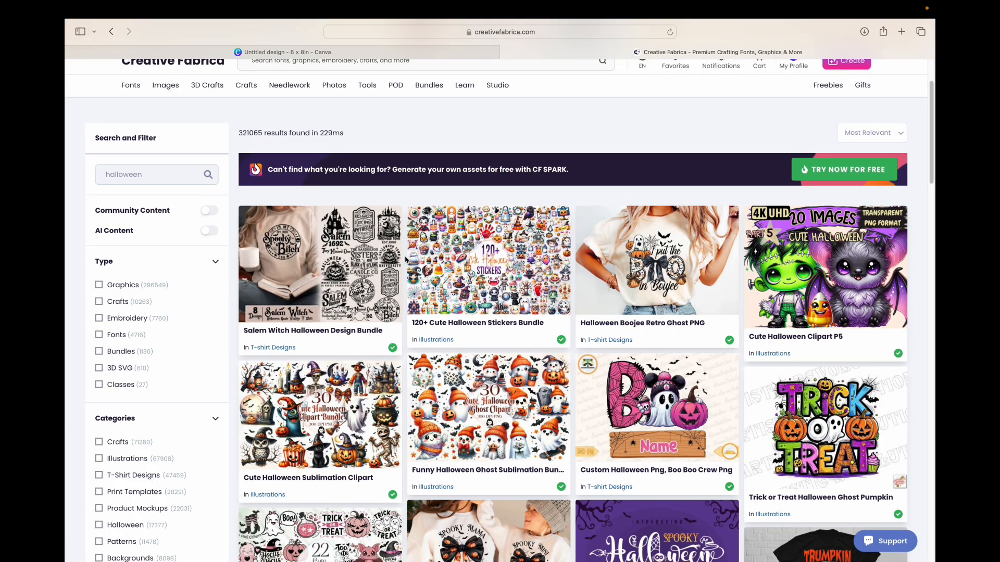
pyautogui.scroll(-8, 400, 260)
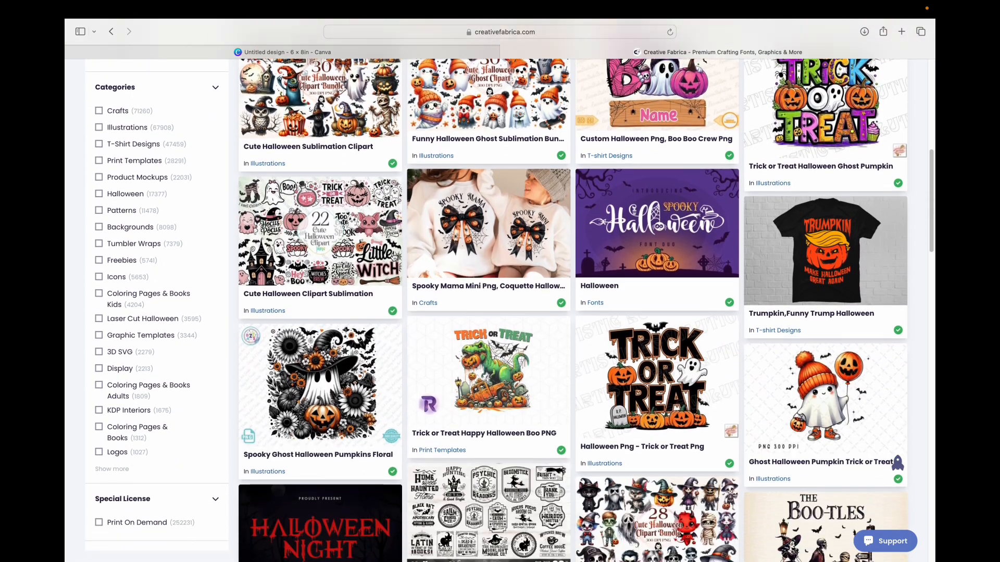
pyautogui.scroll(-1, 394, 257)
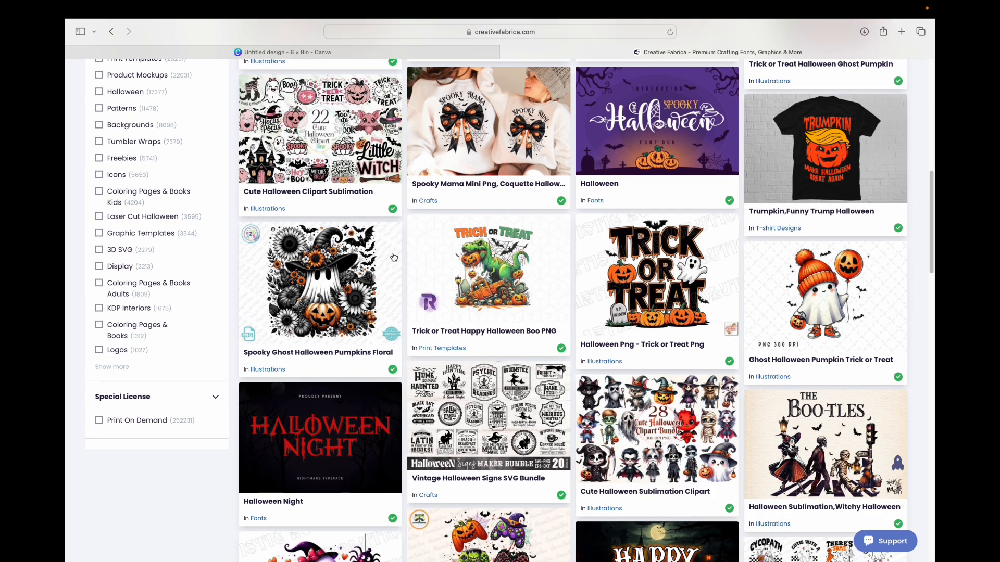
pyautogui.scroll(-6, 393, 258)
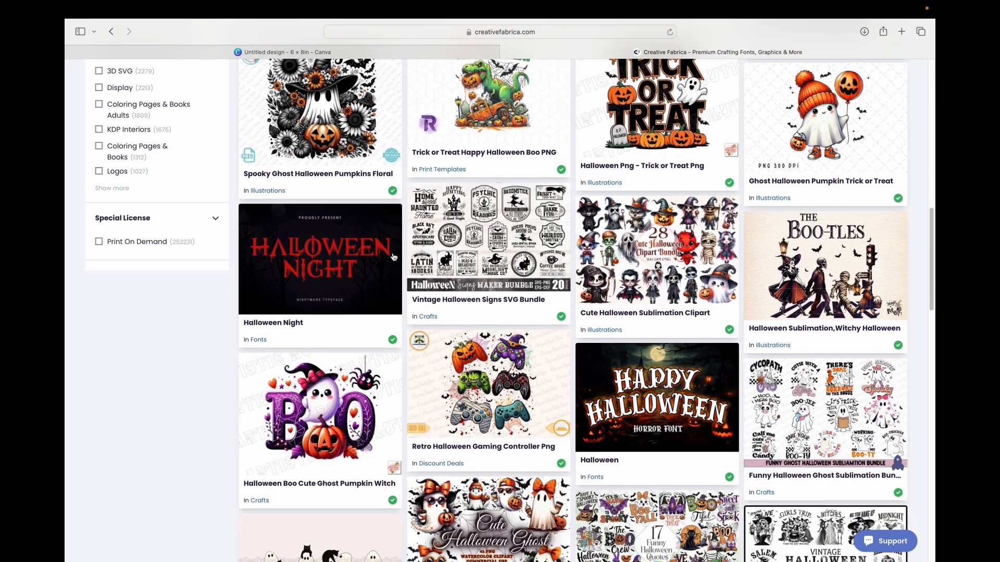
pyautogui.scroll(-2, 394, 257)
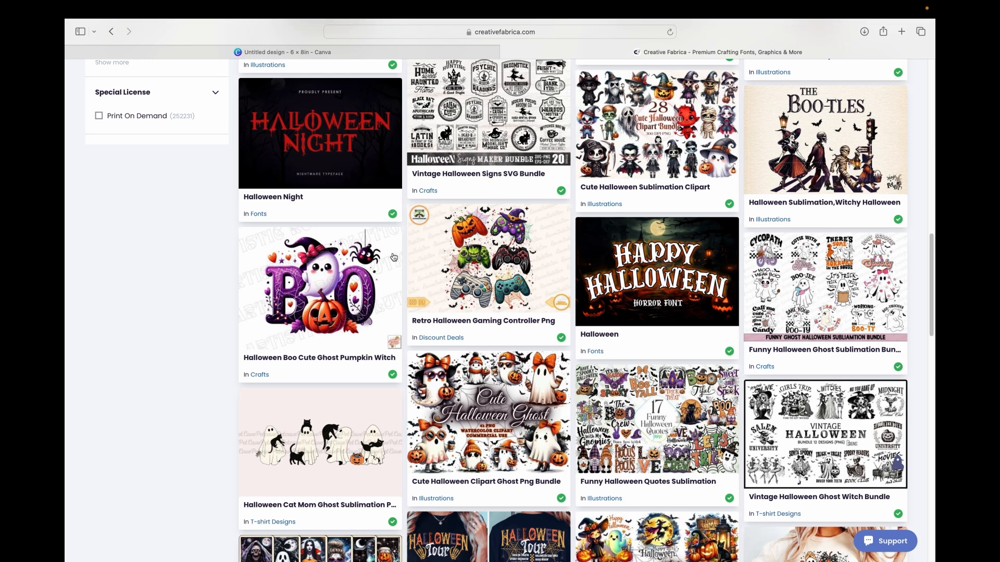
pyautogui.scroll(4, 394, 258)
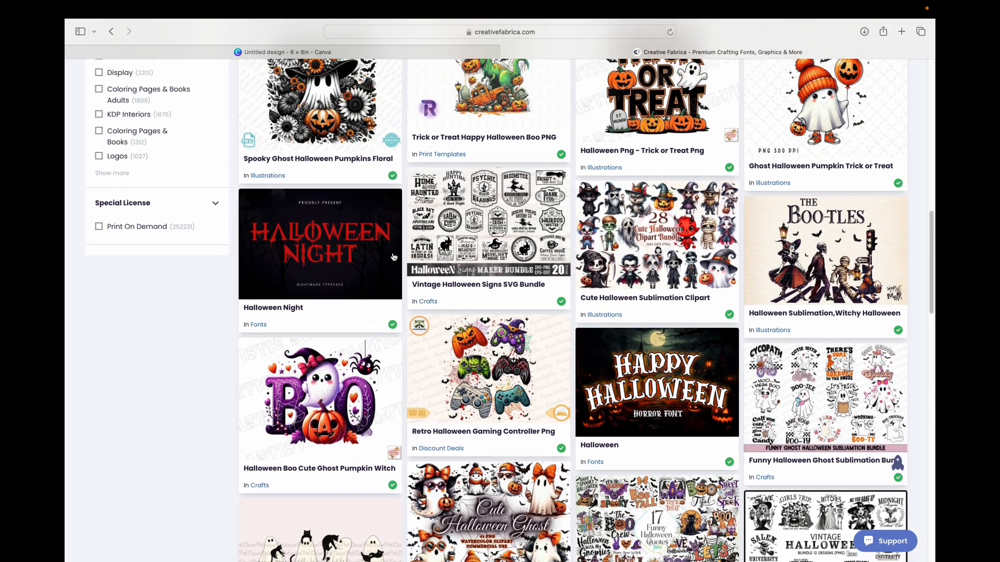
pyautogui.scroll(1, 393, 257)
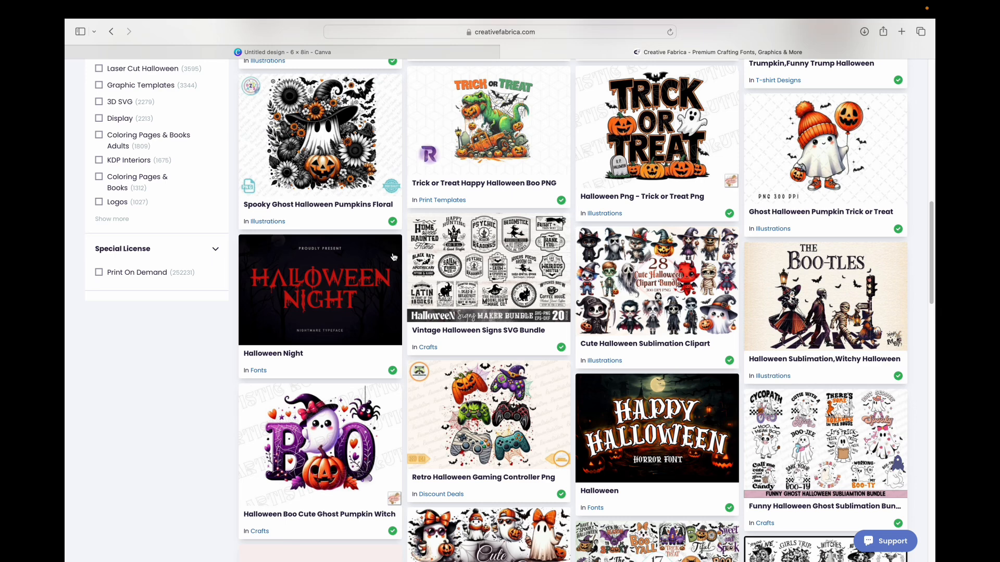
pyautogui.click(302, 434)
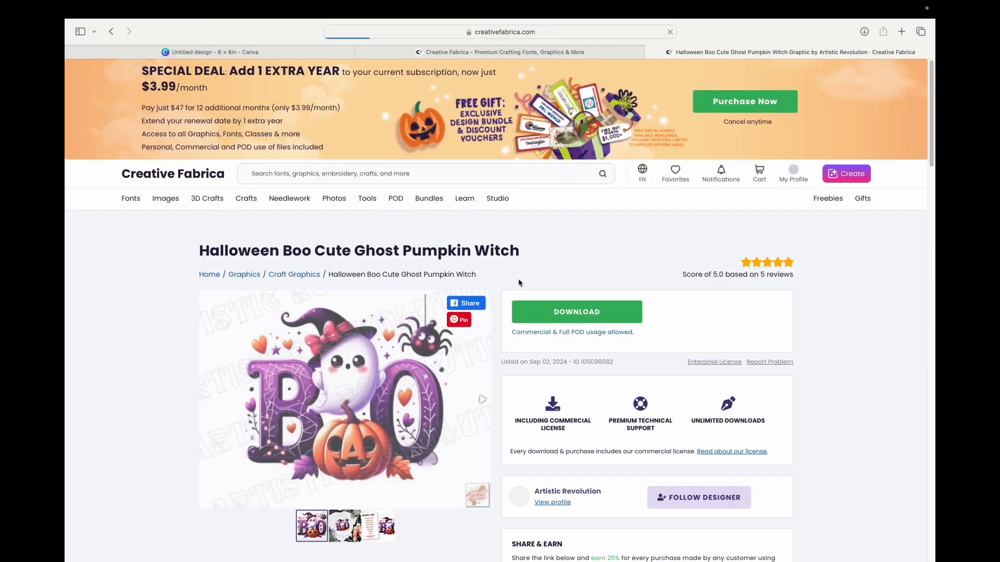
pyautogui.click(560, 318)
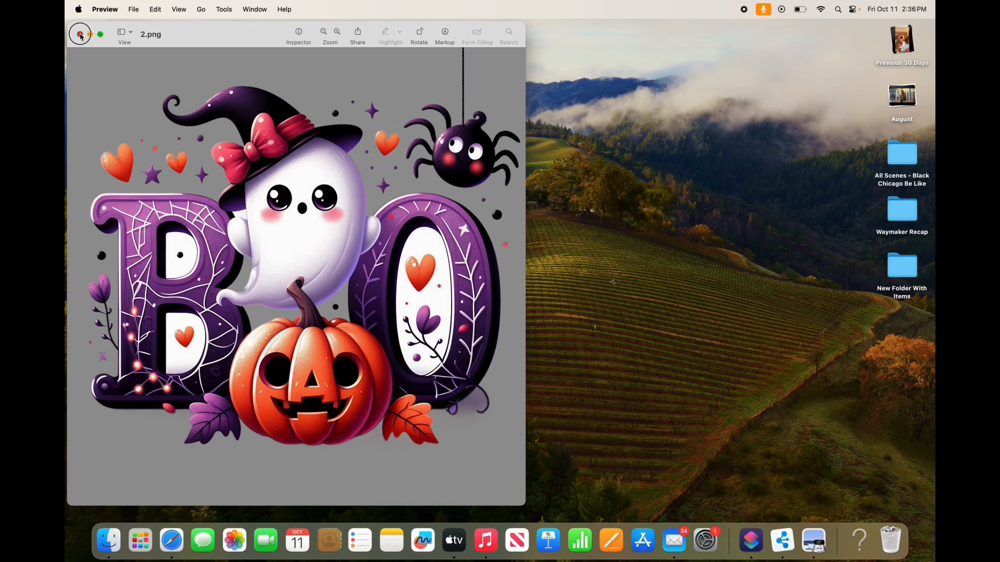
# Close the image preview, return to the Canva design and upload 2.png from the Downloads folder.
pyautogui.click(80, 35)
pyautogui.click(172, 540)
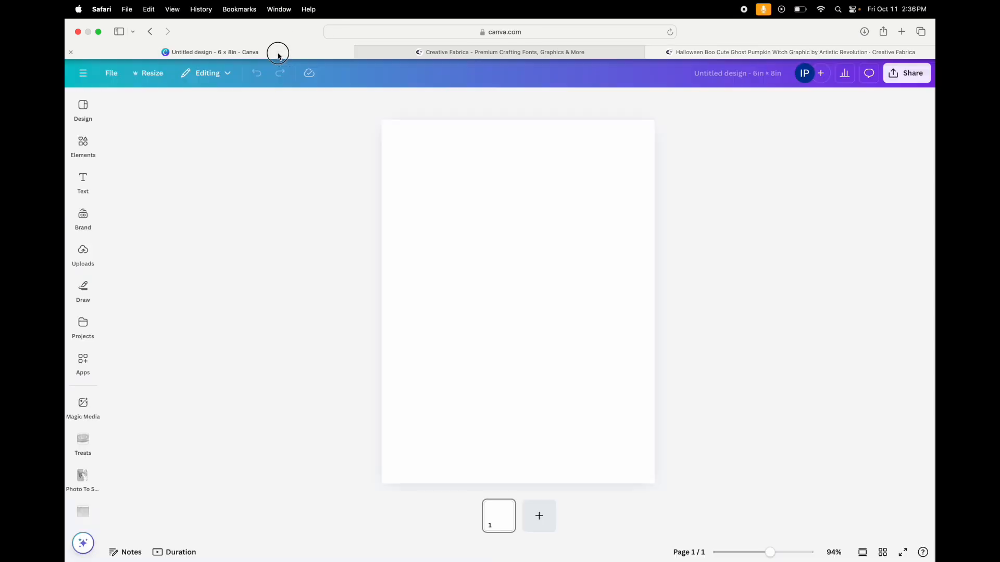
pyautogui.click(279, 53)
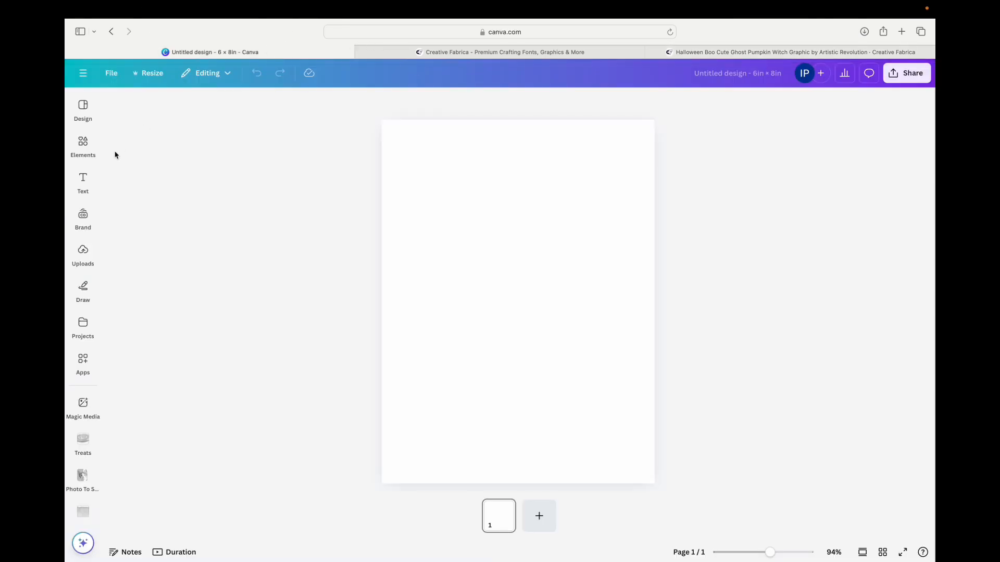
pyautogui.click(82, 254)
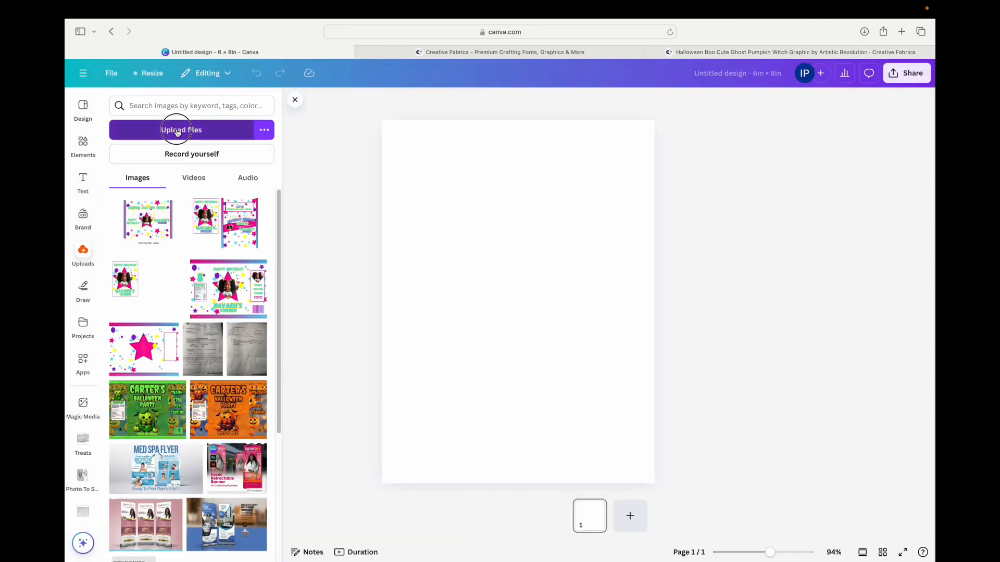
pyautogui.click(211, 133)
pyautogui.click(405, 255)
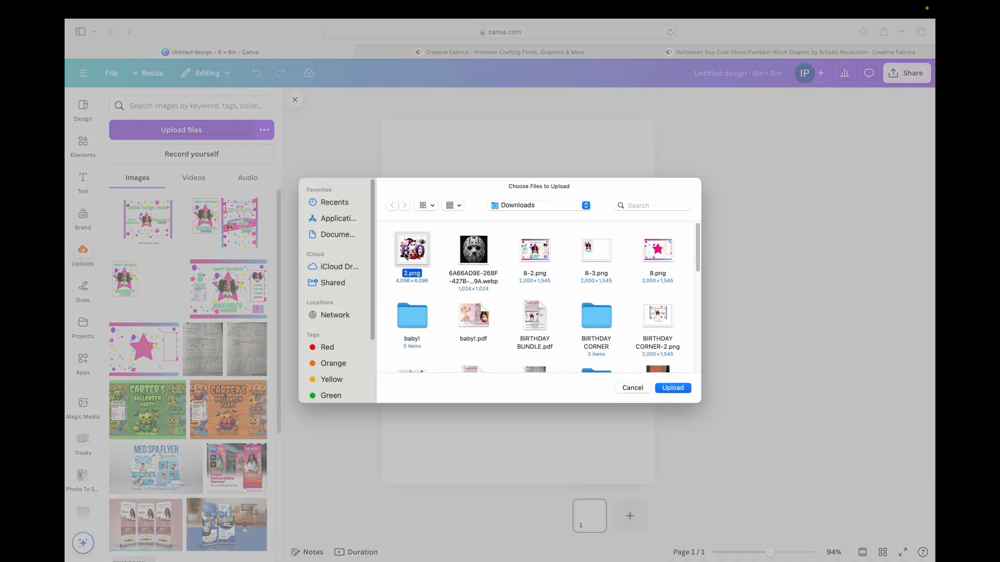
pyautogui.click(673, 388)
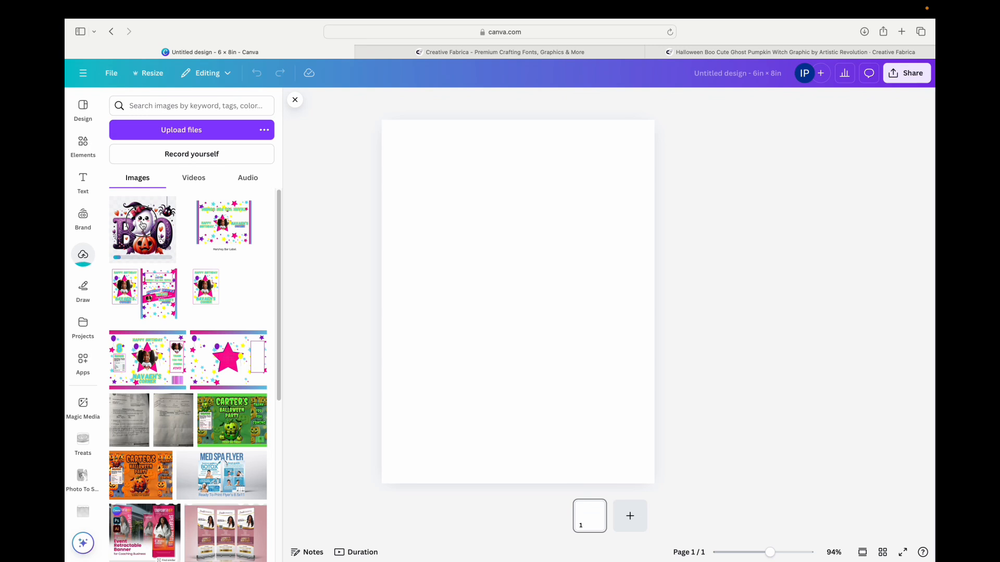
# Place the uploaded BOO ghost graphic on the page, enlarge it and centre it.
pyautogui.click(142, 225)
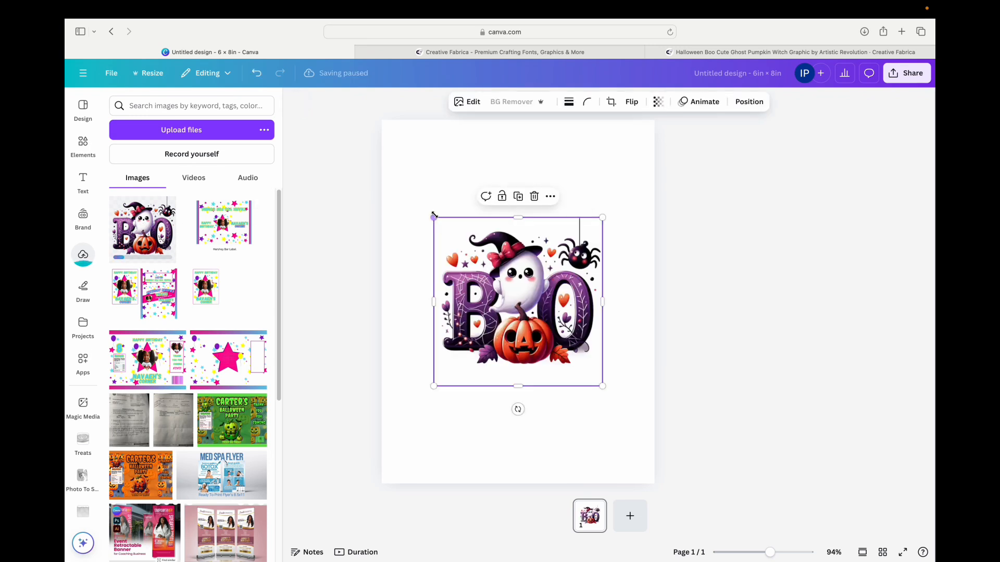
pyautogui.moveTo(434, 215); pyautogui.dragTo(399, 186)
pyautogui.moveTo(487, 245); pyautogui.dragTo(530, 279)
pyautogui.click(695, 217)
pyautogui.moveTo(619, 201); pyautogui.dragTo(621, 195)
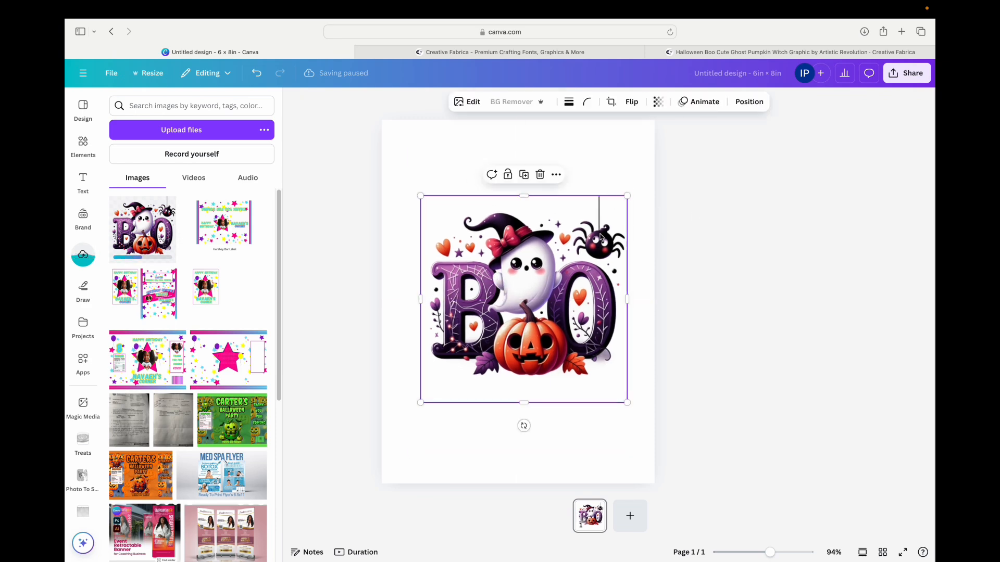
pyautogui.moveTo(600, 239); pyautogui.dragTo(594, 242)
pyautogui.click(672, 237)
# Fill the page background with a centred circular gradient from white to purple #812F95.
pyautogui.click(468, 437)
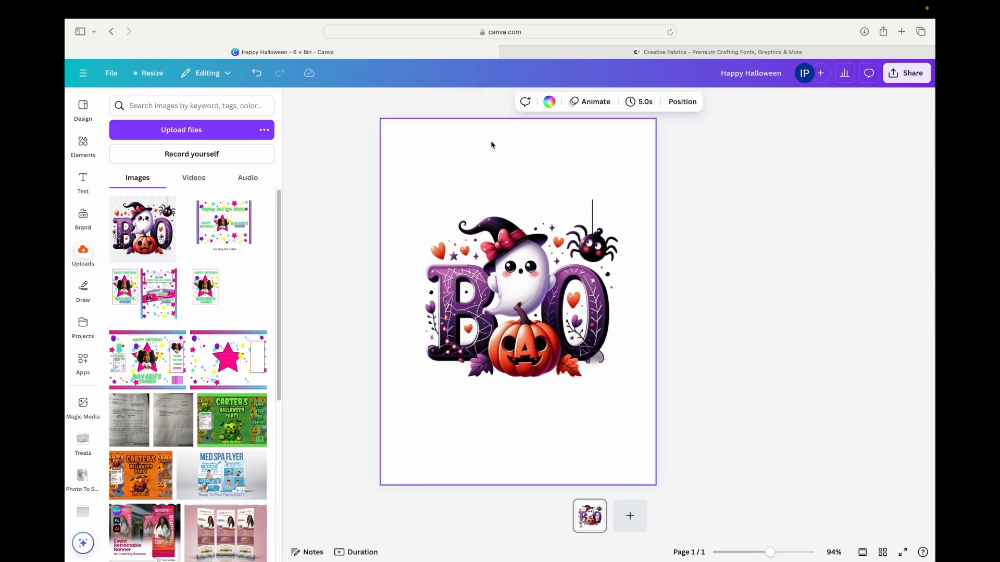
pyautogui.click(549, 101)
pyautogui.click(120, 181)
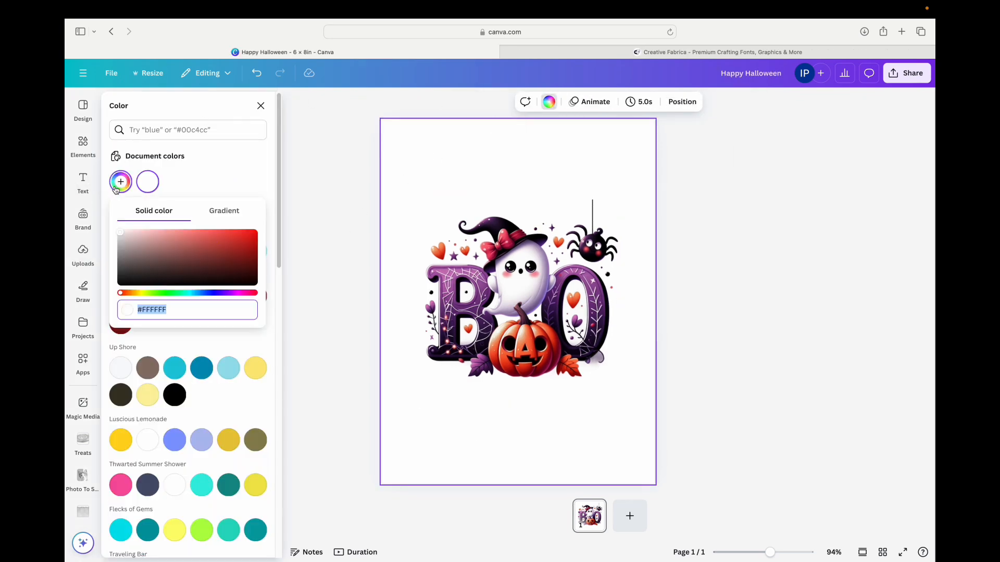
pyautogui.click(224, 210)
pyautogui.click(150, 261)
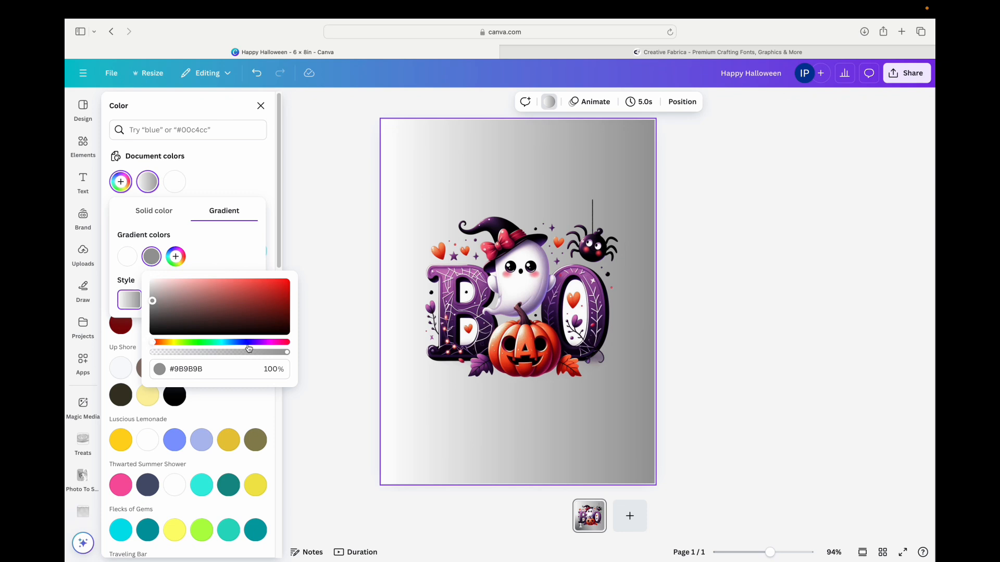
pyautogui.click(247, 304)
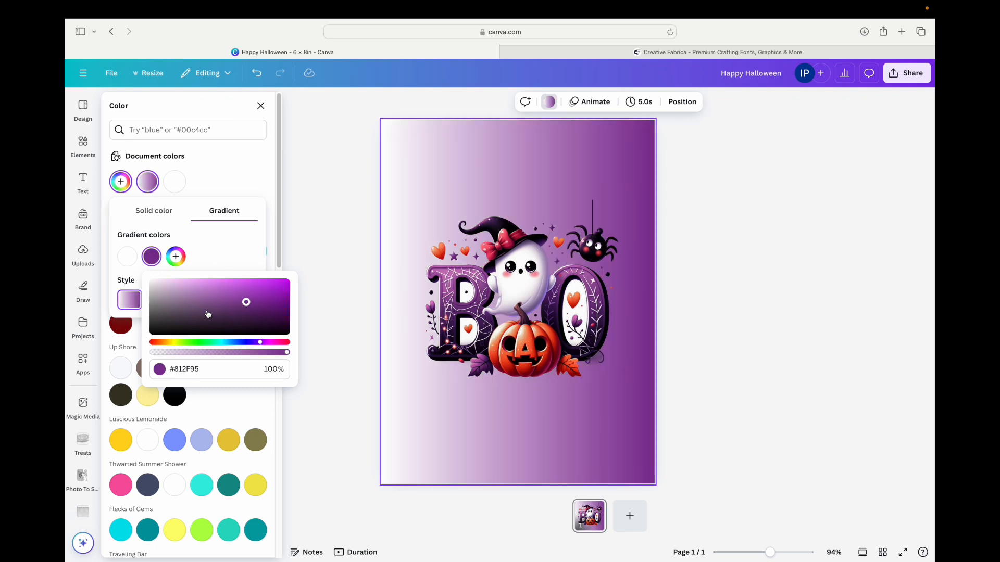
pyautogui.click(206, 255)
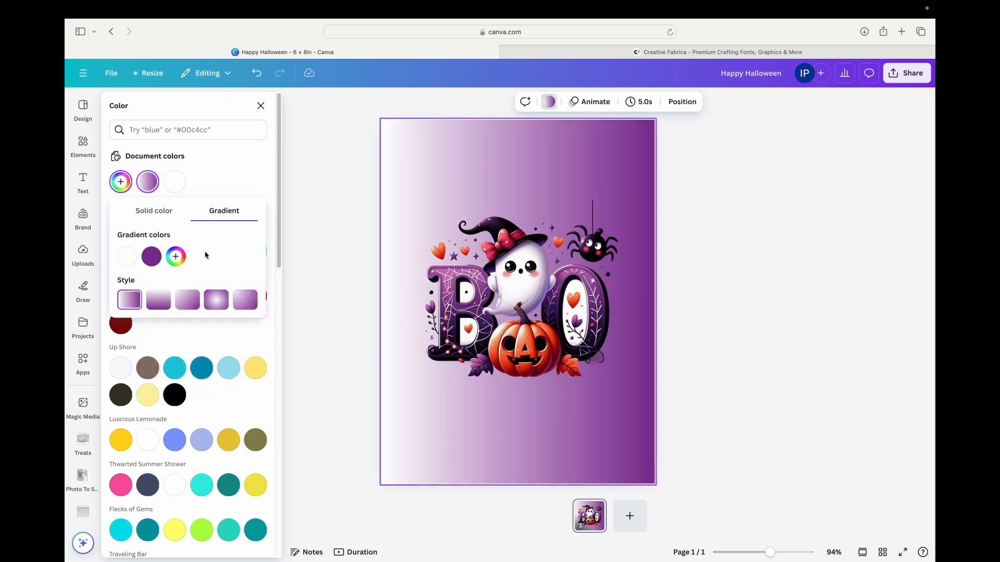
pyautogui.click(165, 306)
pyautogui.click(216, 300)
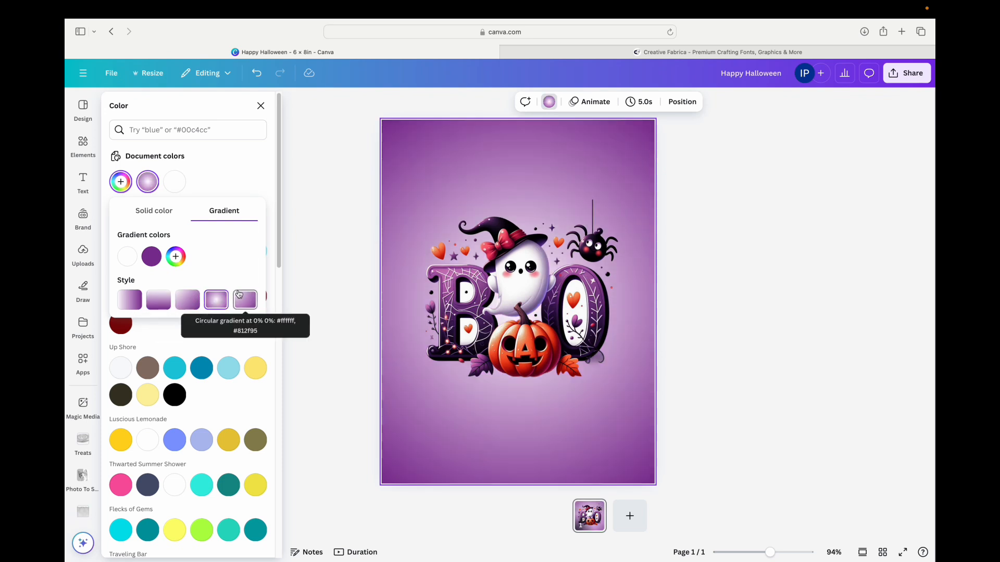
# Scale the BOO ghost graphic down slightly from its upper corner.
pyautogui.click(617, 217)
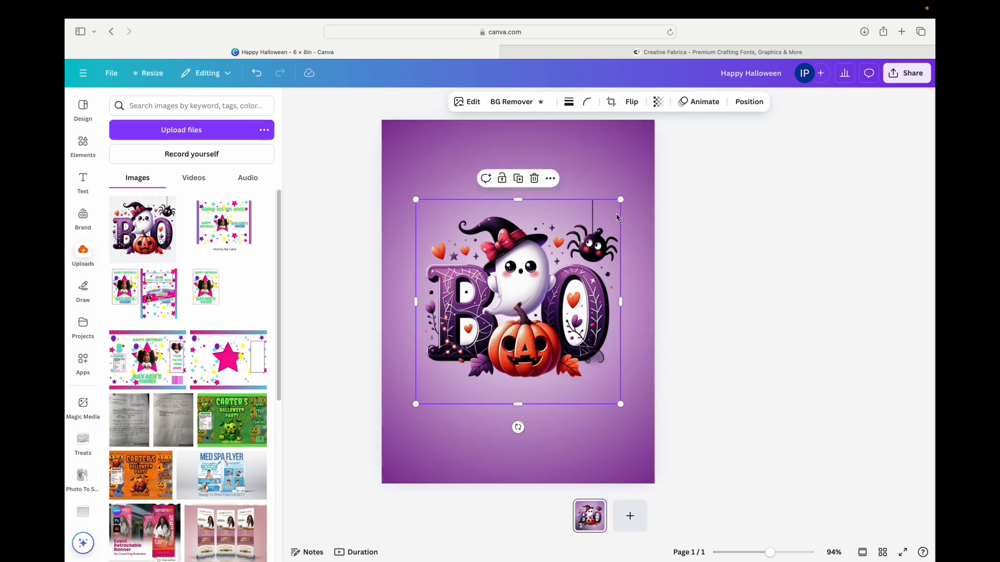
pyautogui.moveTo(619, 201); pyautogui.dragTo(616, 204)
pyautogui.click(679, 260)
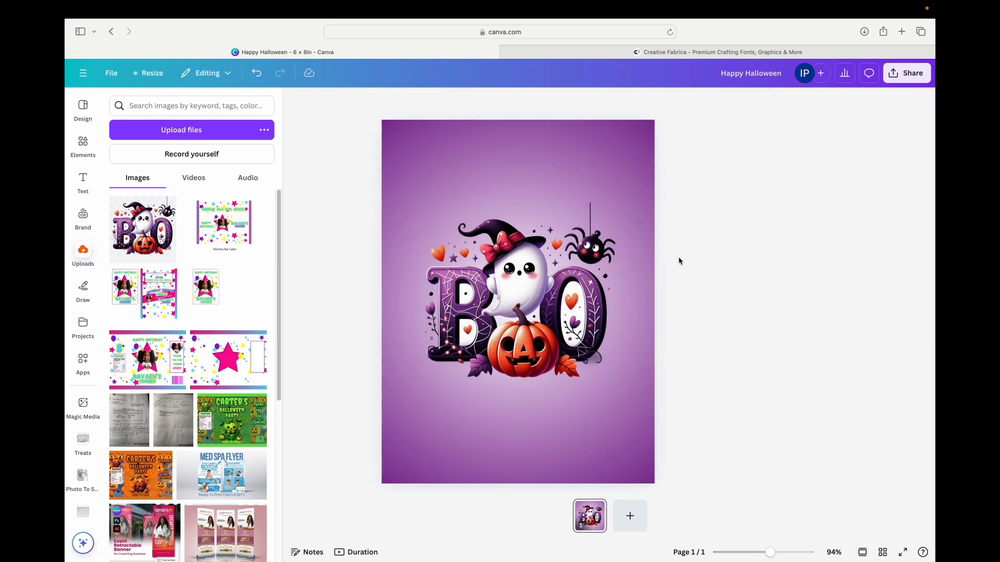
# Add a Brand Kit subheading text box to the page below the BOO graphic.
pyautogui.click(607, 263)
pyautogui.click(83, 179)
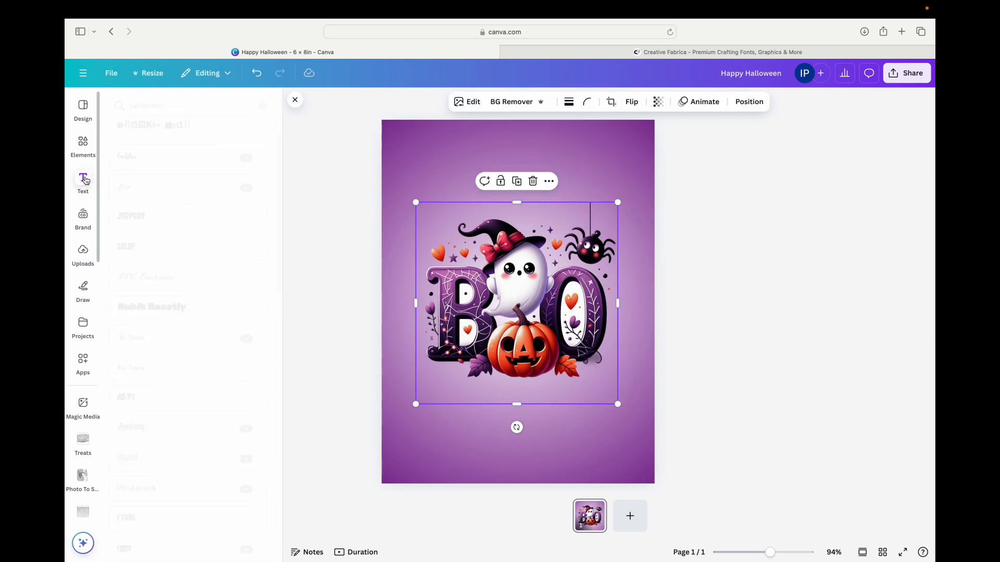
pyautogui.click(262, 105)
pyautogui.click(179, 105)
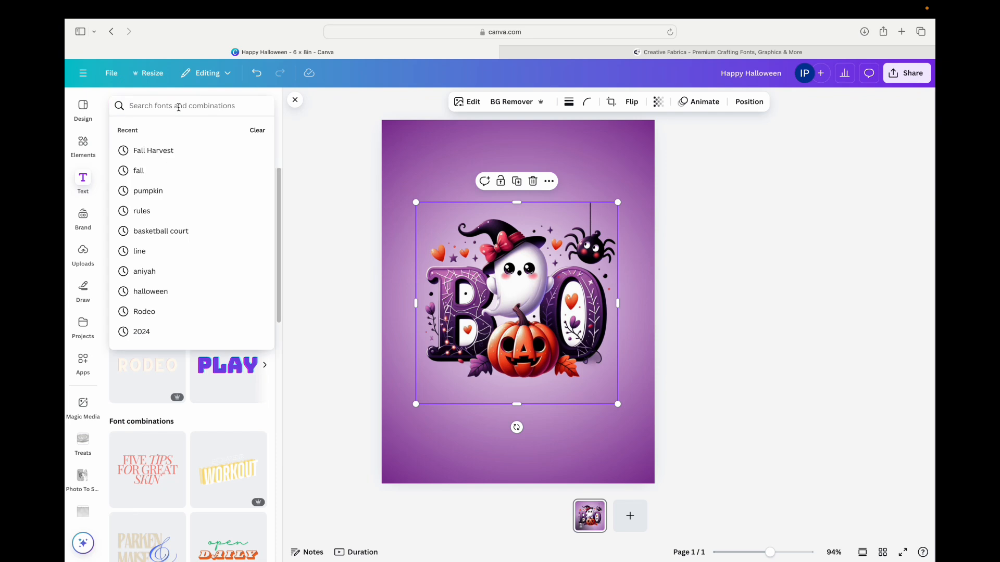
pyautogui.click(95, 171)
pyautogui.click(156, 112)
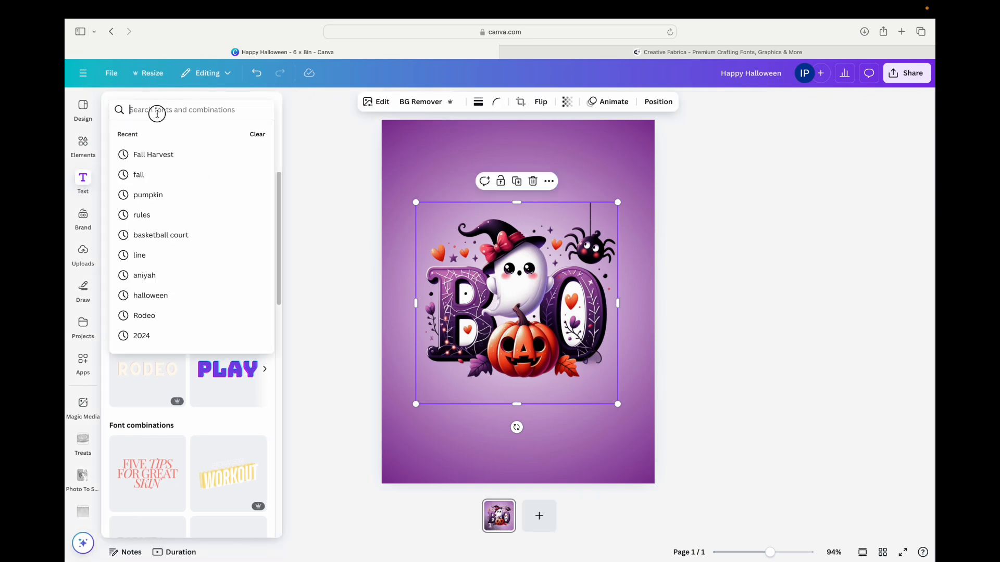
pyautogui.click(83, 178)
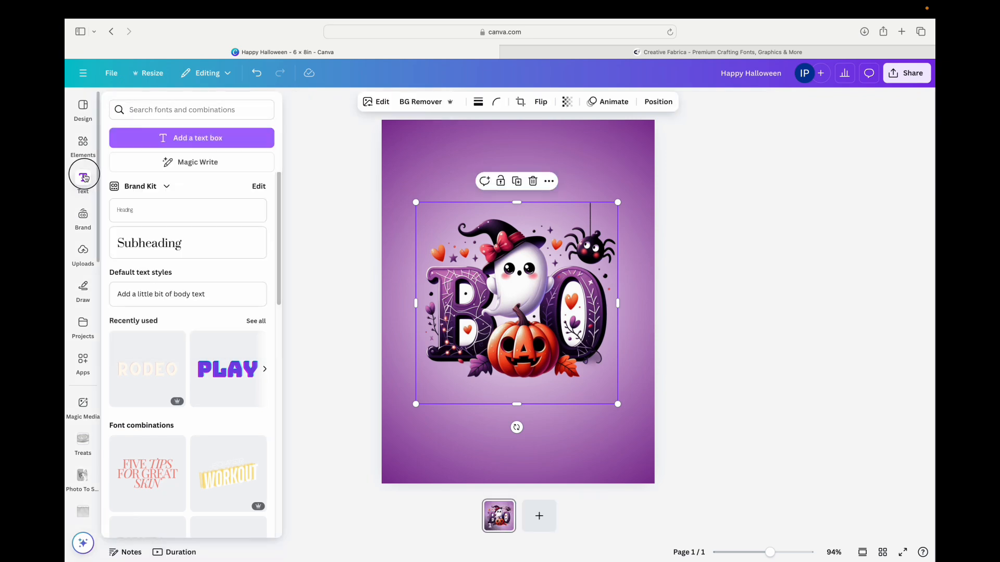
pyautogui.click(153, 248)
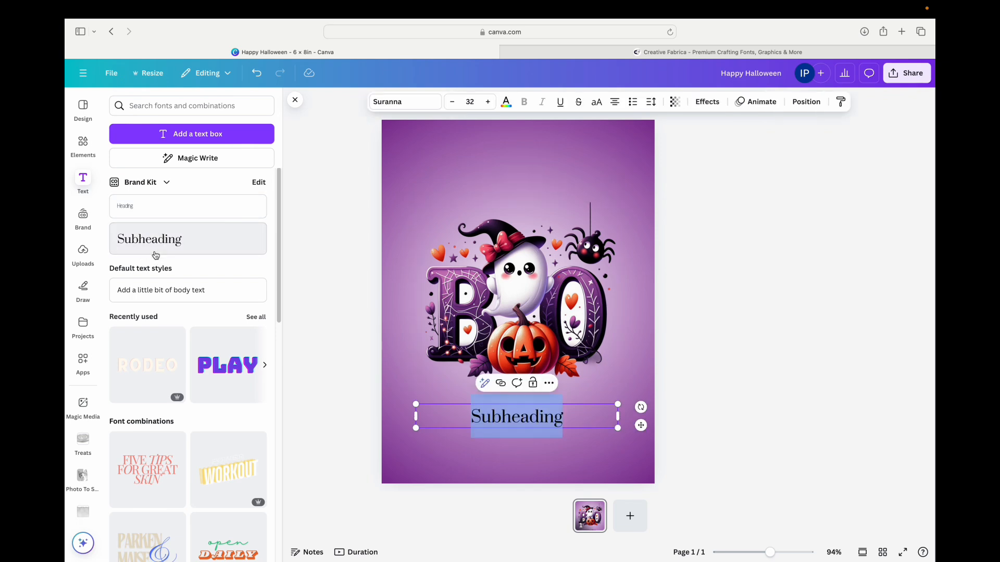
# Replace the placeholder in the new subheading text box with "Happy Halloween".
pyautogui.press('BackSpace')
pyautogui.write('HappYm')
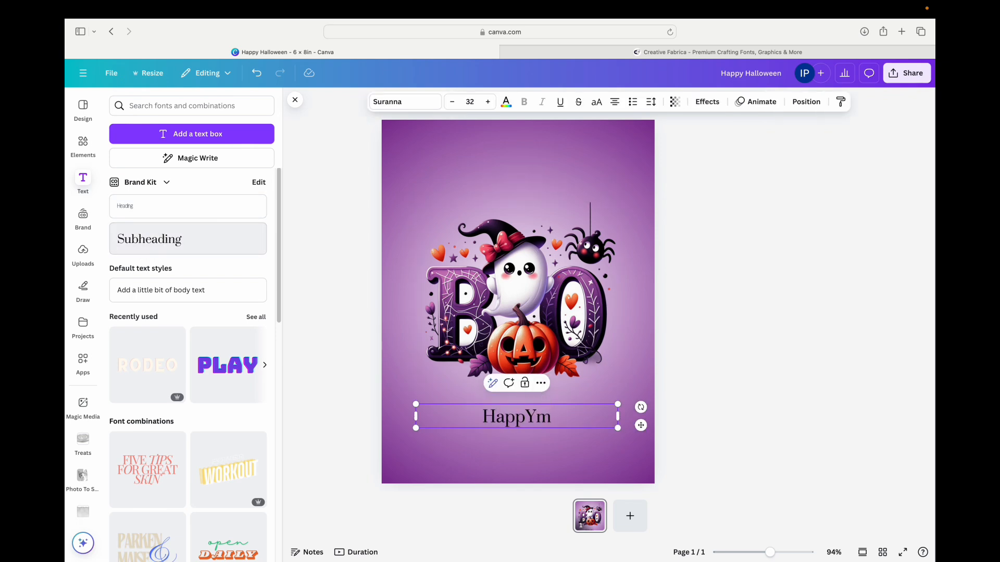
pyautogui.press('BackSpace')
pyautogui.press('BackSpace')
pyautogui.write('y')
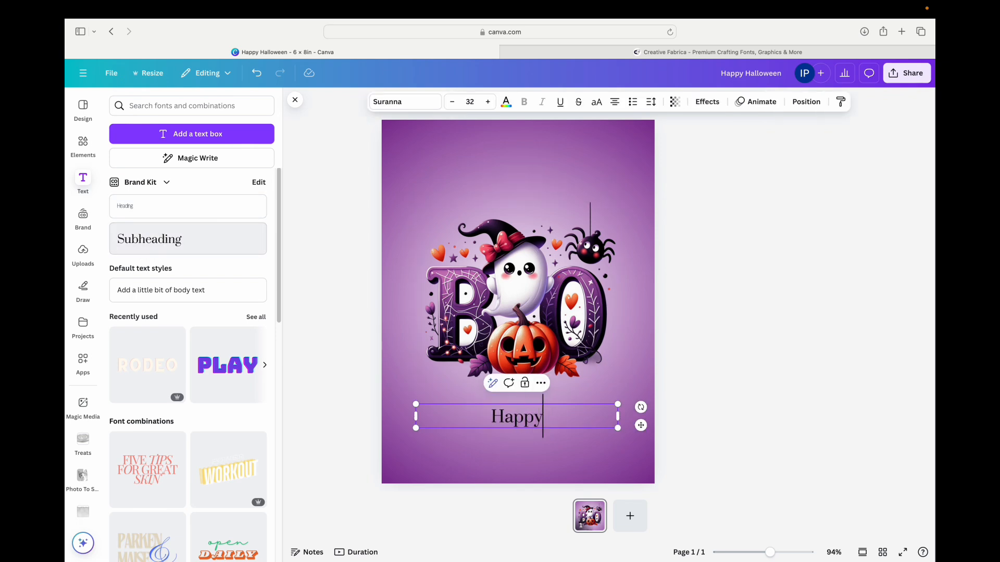
pyautogui.write(' Halloween')
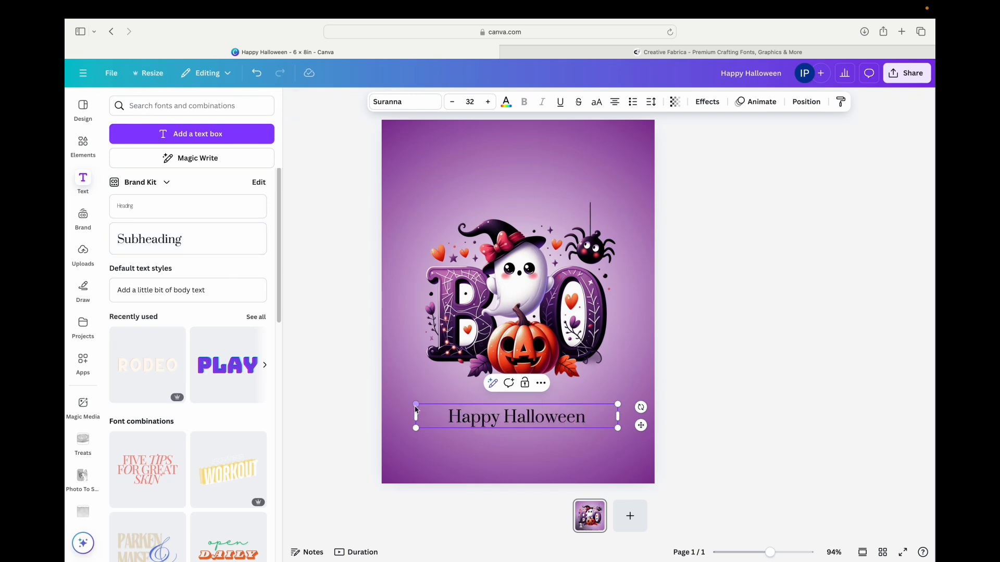
# Enlarge the Happy Halloween text to size 48.6 and move it above the BOO graphic.
pyautogui.moveTo(416, 408); pyautogui.dragTo(350, 373)
pyautogui.moveTo(640, 420); pyautogui.dragTo(654, 148)
pyautogui.click(729, 193)
pyautogui.click(617, 177)
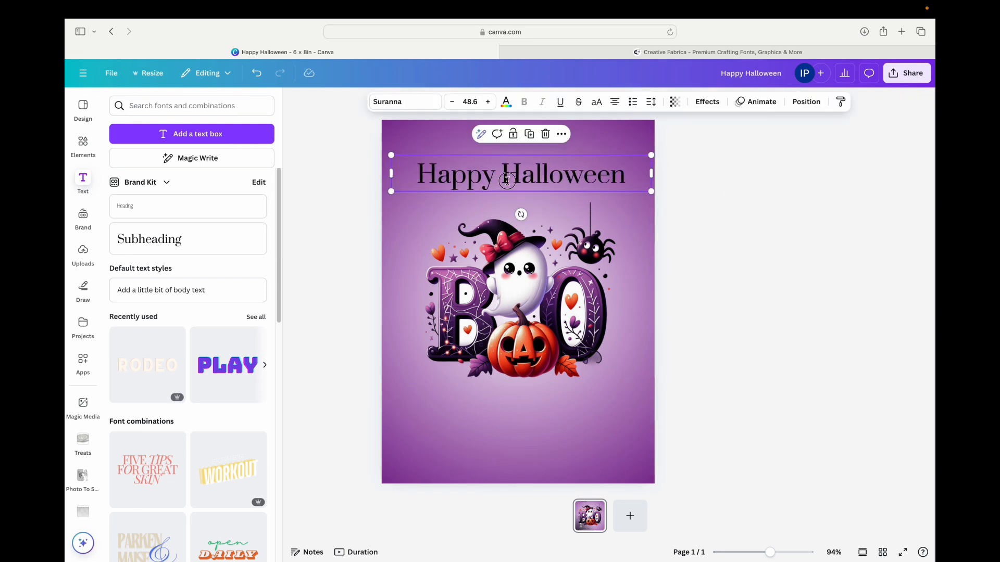
pyautogui.moveTo(506, 181); pyautogui.dragTo(507, 187)
pyautogui.click(635, 359)
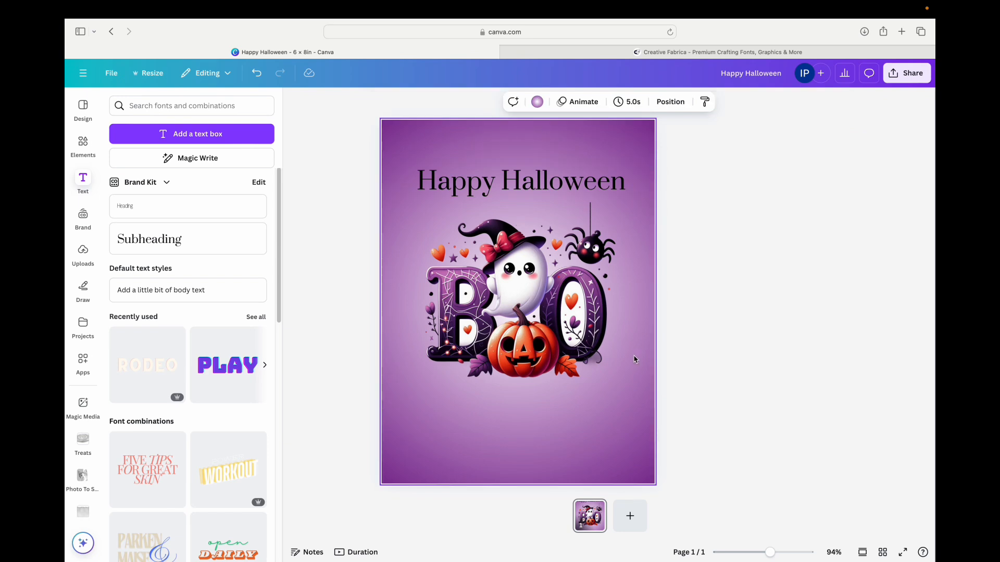
# Set the Happy Halloween heading in Anton with the Hollow effect and enlarge it slightly to size 50.6.
pyautogui.click(559, 186)
pyautogui.click(399, 102)
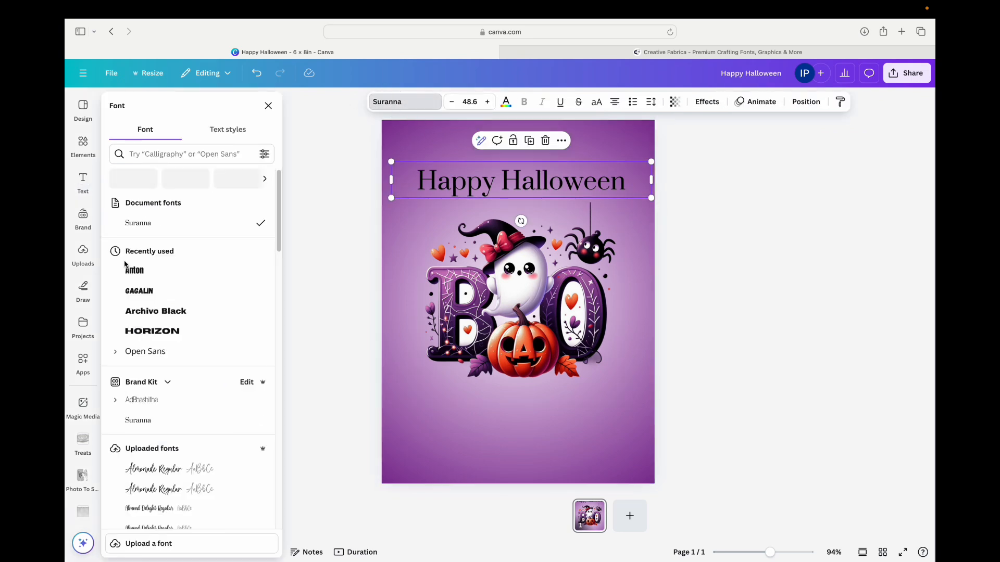
pyautogui.click(127, 268)
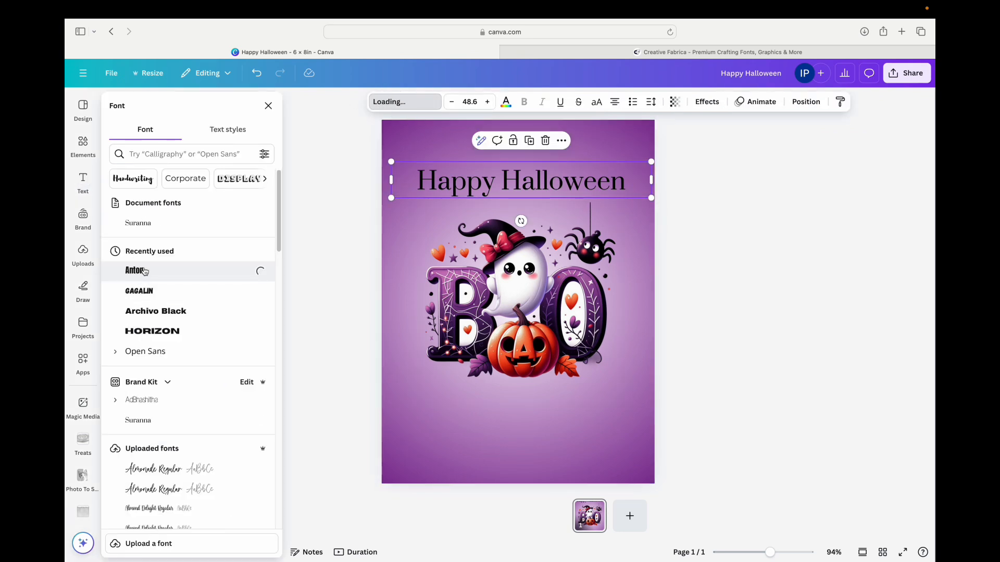
pyautogui.click(707, 102)
pyautogui.click(135, 232)
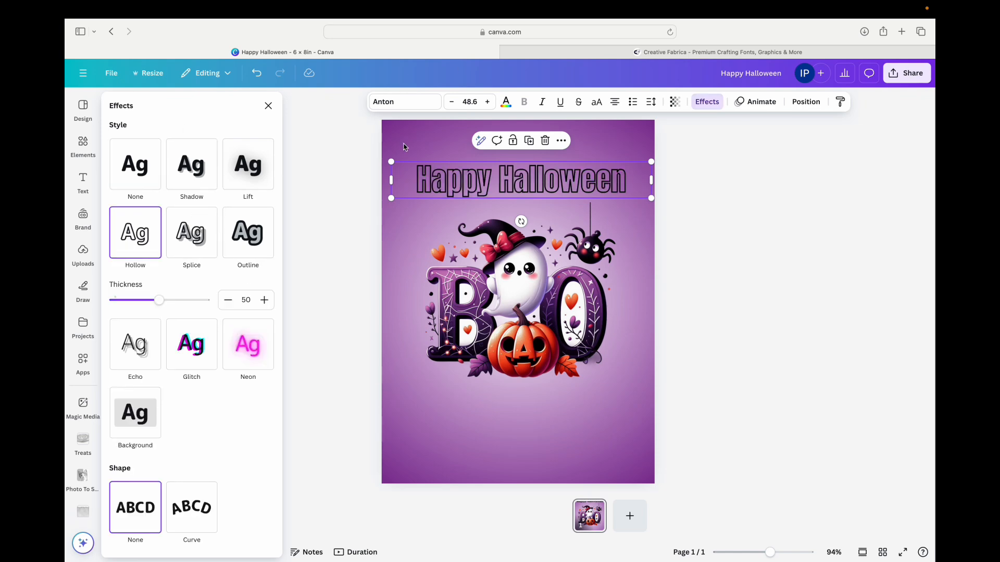
pyautogui.moveTo(651, 162); pyautogui.dragTo(659, 155)
# Turn a copy of the heading into "TRICK" without a text effect, narrow its box and place it below the BOO graphic.
pyautogui.write('tTRICK')
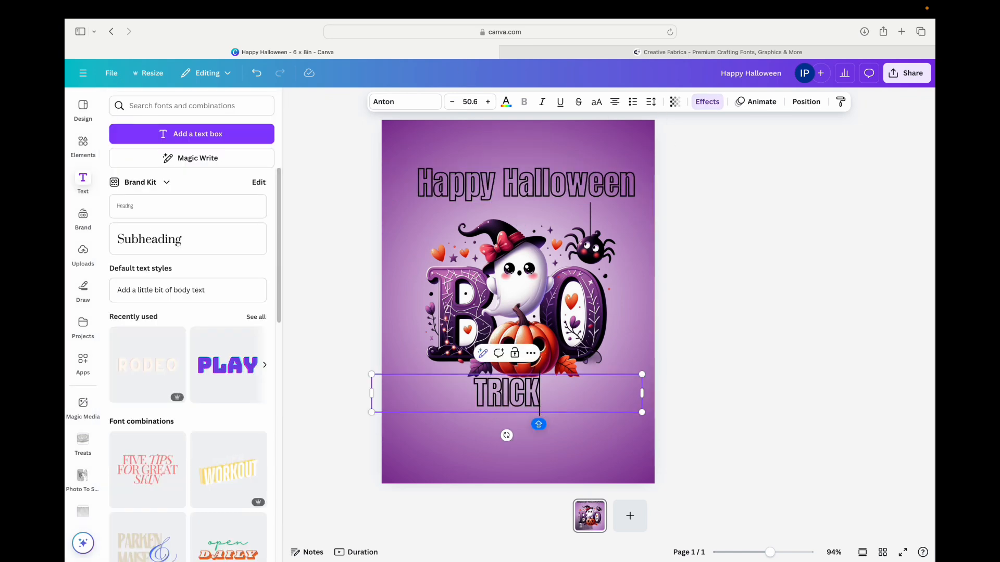
pyautogui.click(707, 101)
pyautogui.click(136, 164)
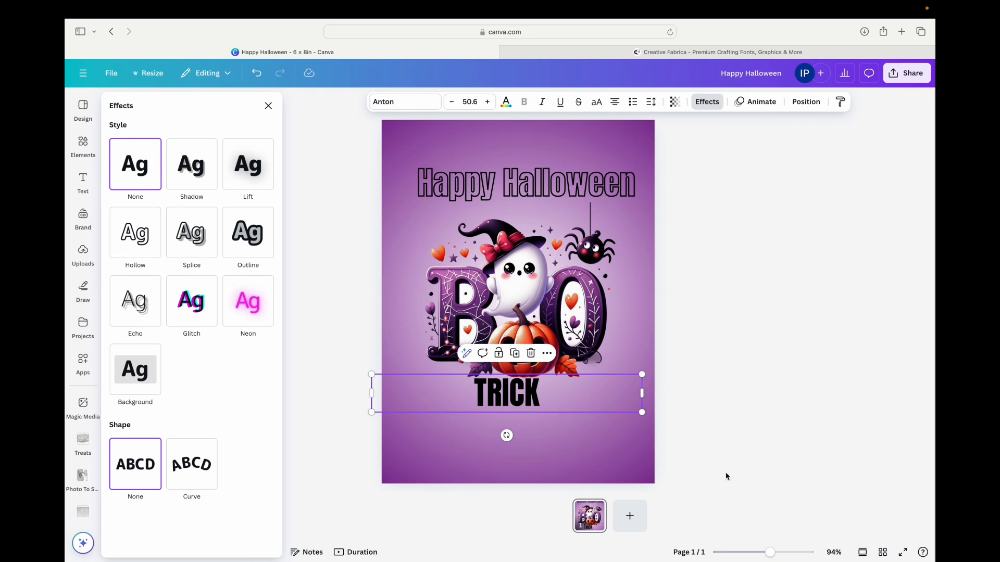
pyautogui.moveTo(515, 395); pyautogui.dragTo(500, 424)
pyautogui.moveTo(630, 424); pyautogui.dragTo(518, 424)
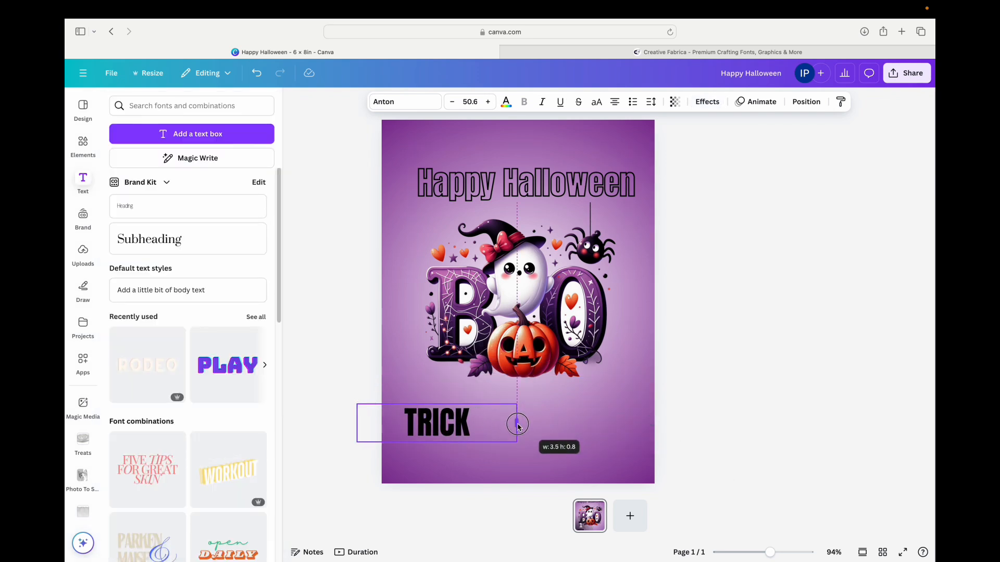
pyautogui.moveTo(441, 432); pyautogui.dragTo(461, 432)
# Duplicate the TRICK text beside the original, change the copy to "OR" and narrow its text box.
pyautogui.click(465, 385)
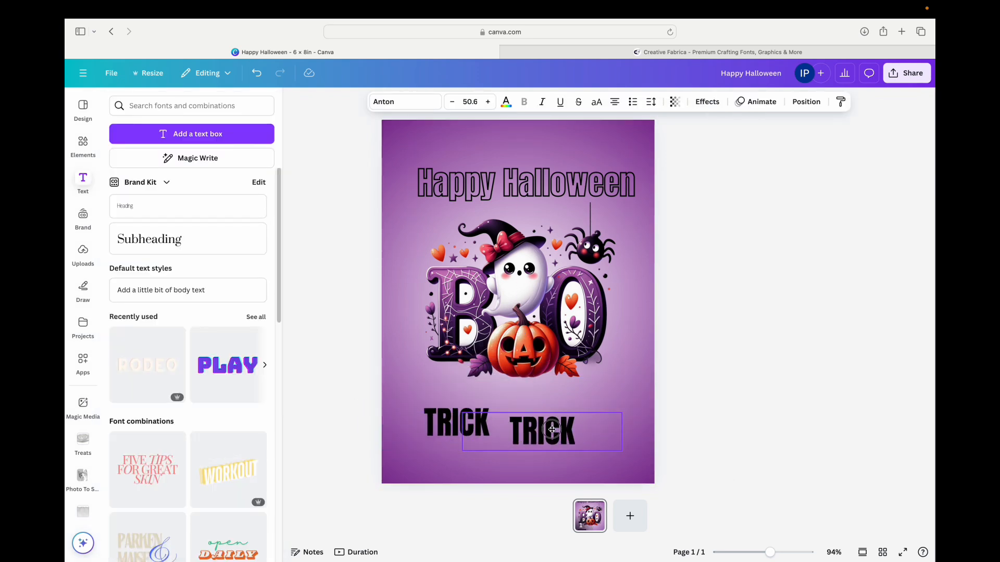
pyautogui.doubleClick(552, 435)
pyautogui.write('OR')
pyautogui.moveTo(622, 431); pyautogui.dragTo(553, 431)
# Duplicate the OR text, change the copy to "TREAT" and move it to the right of OR.
pyautogui.click(516, 392)
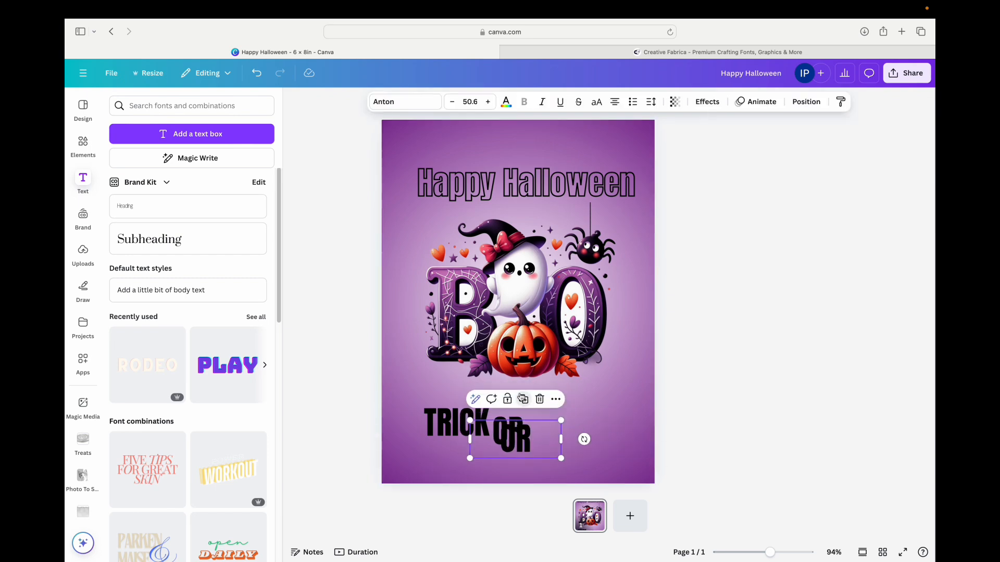
pyautogui.doubleClick(540, 453)
pyautogui.write('TREAT')
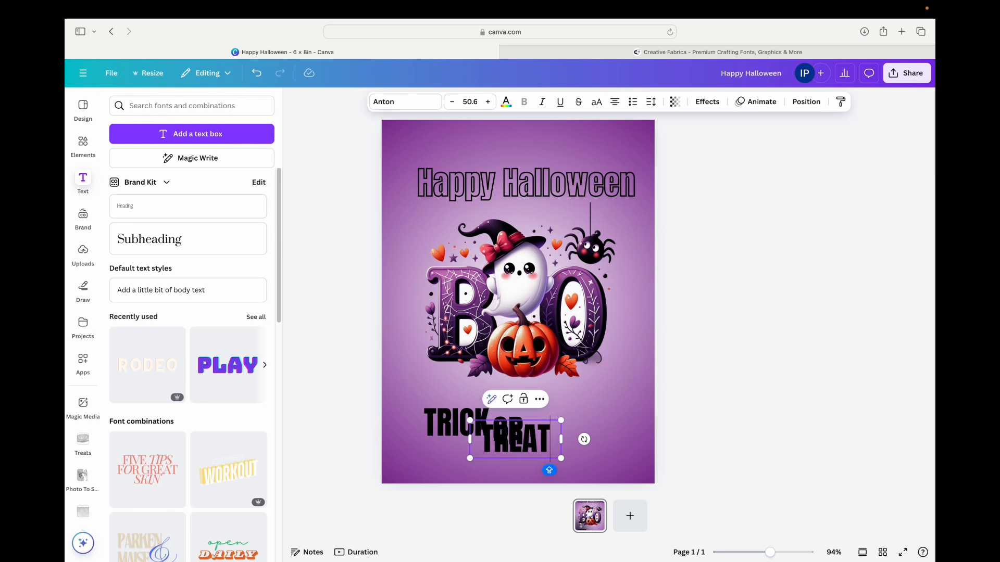
pyautogui.click(572, 457)
pyautogui.moveTo(516, 440); pyautogui.dragTo(589, 423)
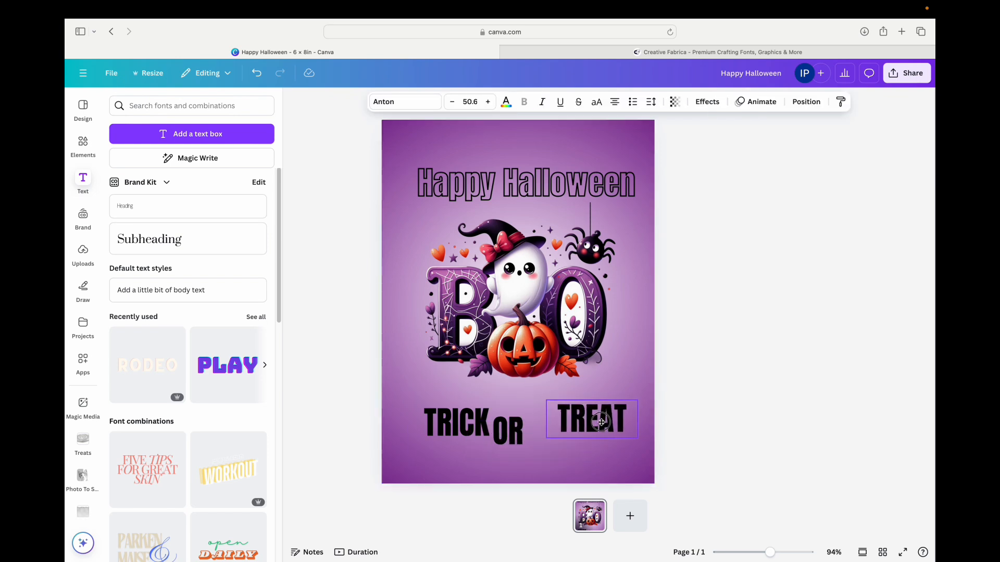
# Line up TRICK, OR and TREAT in one row just below the BOO graphic, with OR enlarged in the middle.
pyautogui.moveTo(448, 418); pyautogui.dragTo(437, 402)
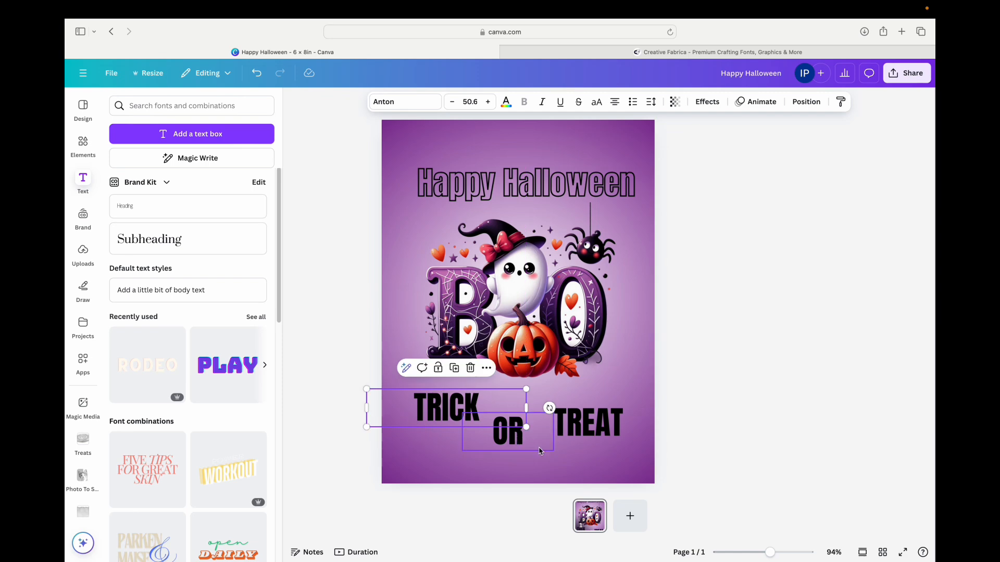
pyautogui.moveTo(555, 417); pyautogui.dragTo(515, 419)
pyautogui.moveTo(606, 423); pyautogui.dragTo(603, 407)
pyautogui.click(434, 413)
pyautogui.moveTo(433, 412); pyautogui.dragTo(442, 412)
pyautogui.click(603, 463)
pyautogui.moveTo(520, 412); pyautogui.dragTo(520, 412)
pyautogui.click(598, 454)
# Duplicate the BOO ghost graphic and move the copy up over the heading.
pyautogui.click(437, 258)
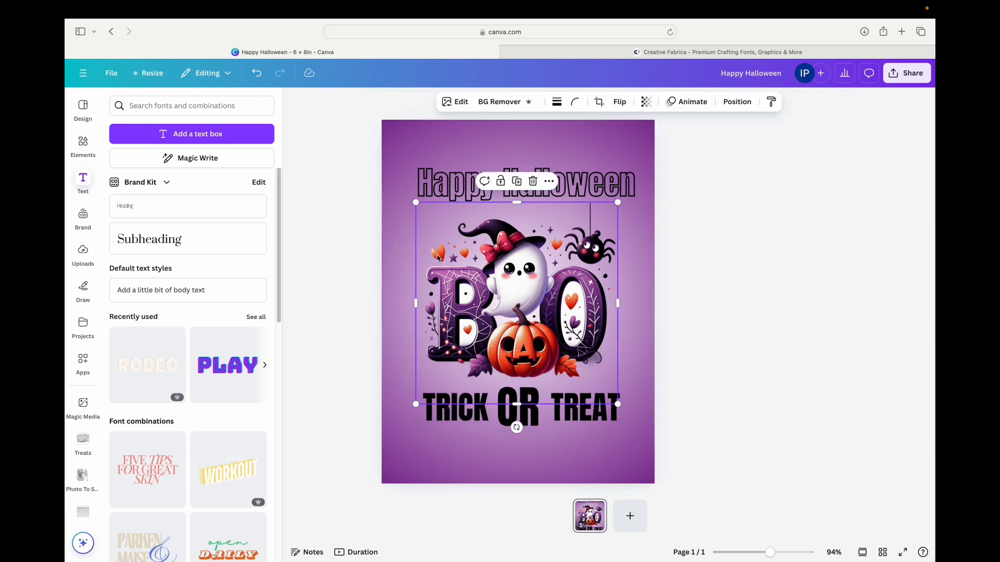
pyautogui.click(516, 181)
pyautogui.moveTo(495, 242); pyautogui.dragTo(480, 145)
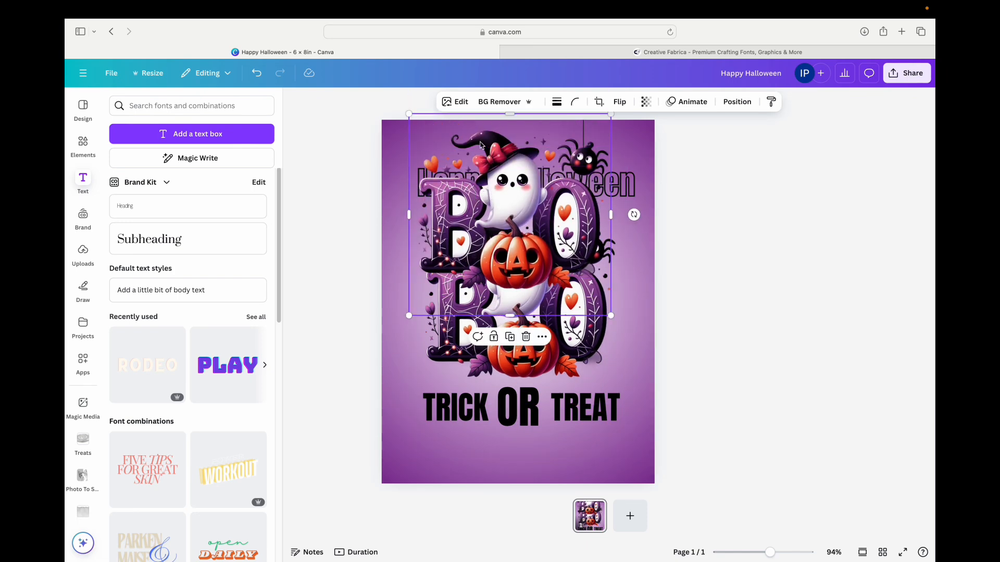
# Use Magic Grab on the duplicate BOO graphic to separate the two orange hearts beside the witch hat.
pyautogui.click(455, 101)
pyautogui.click(228, 195)
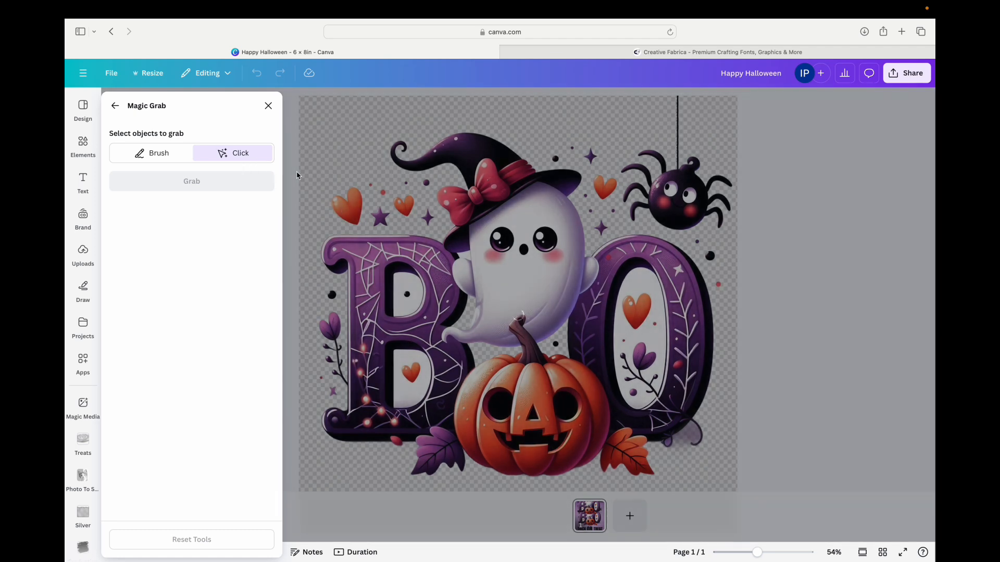
pyautogui.click(348, 202)
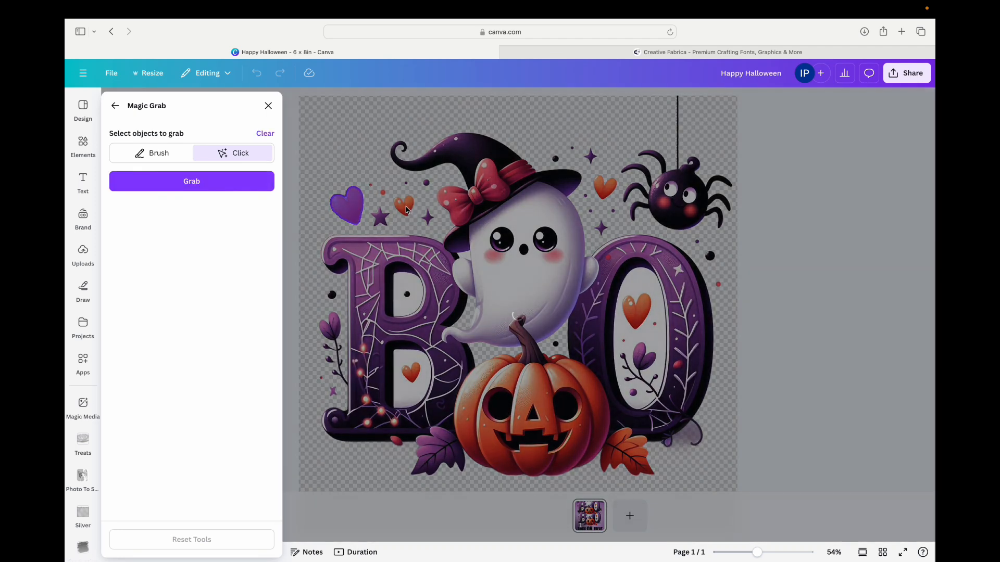
pyautogui.click(224, 186)
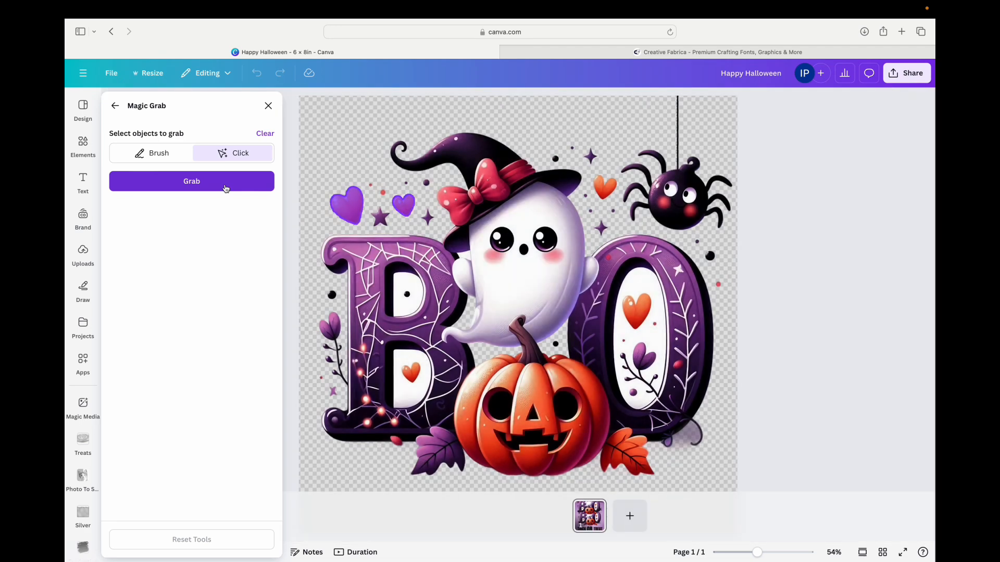
pyautogui.click(226, 187)
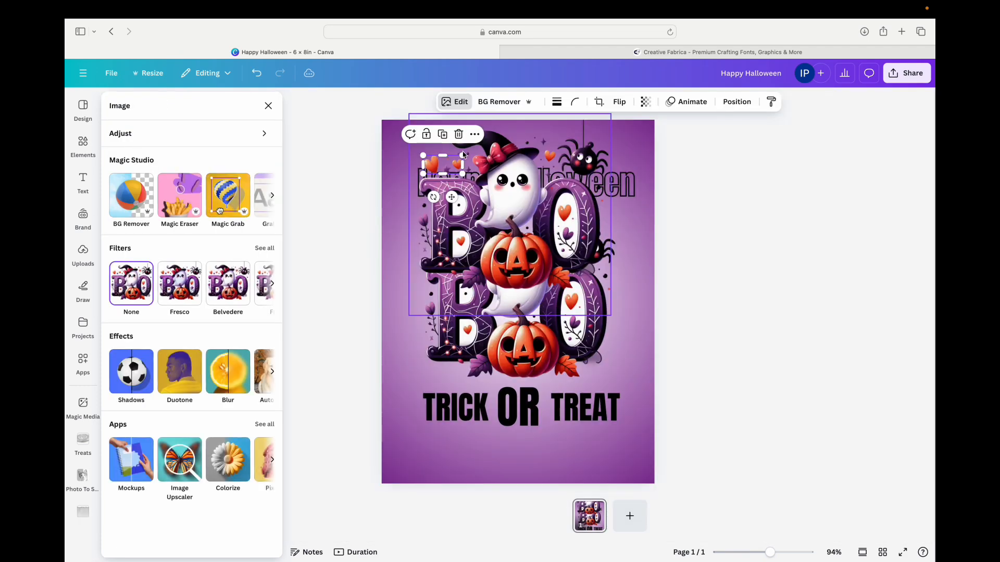
# Move the grabbed hearts to the page's upper-left corner and shift the duplicate BOO graphic away from them.
pyautogui.moveTo(441, 163); pyautogui.dragTo(414, 111)
pyautogui.moveTo(437, 166); pyautogui.dragTo(564, 235)
pyautogui.click(430, 151)
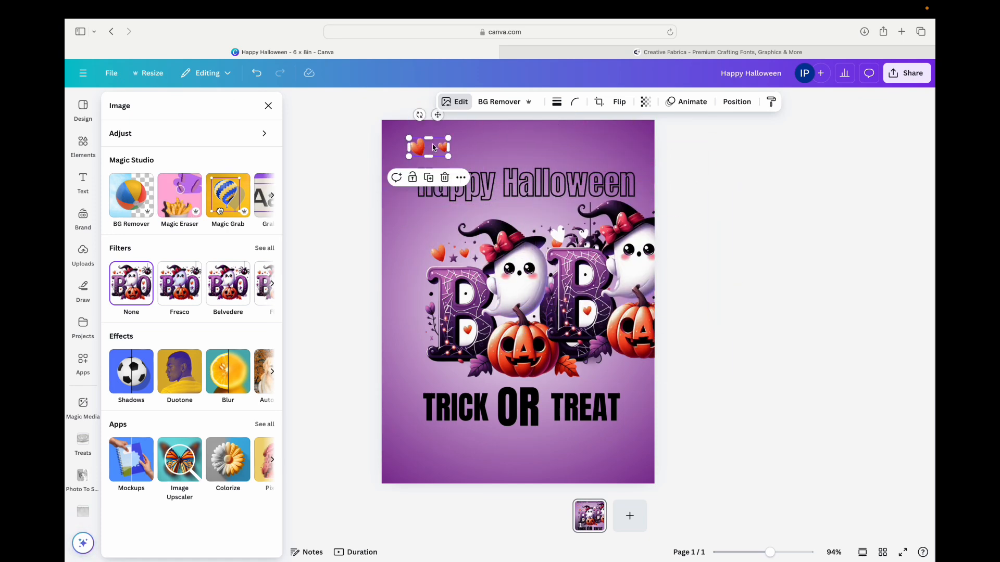
# Duplicate the hearts and place one pair below the letter B and another, tilted, below the last O.
pyautogui.click(426, 179)
pyautogui.moveTo(428, 154); pyautogui.dragTo(607, 371)
pyautogui.click(415, 349)
pyautogui.moveTo(408, 379); pyautogui.dragTo(409, 401)
pyautogui.click(617, 375)
pyautogui.moveTo(615, 403); pyautogui.dragTo(633, 395)
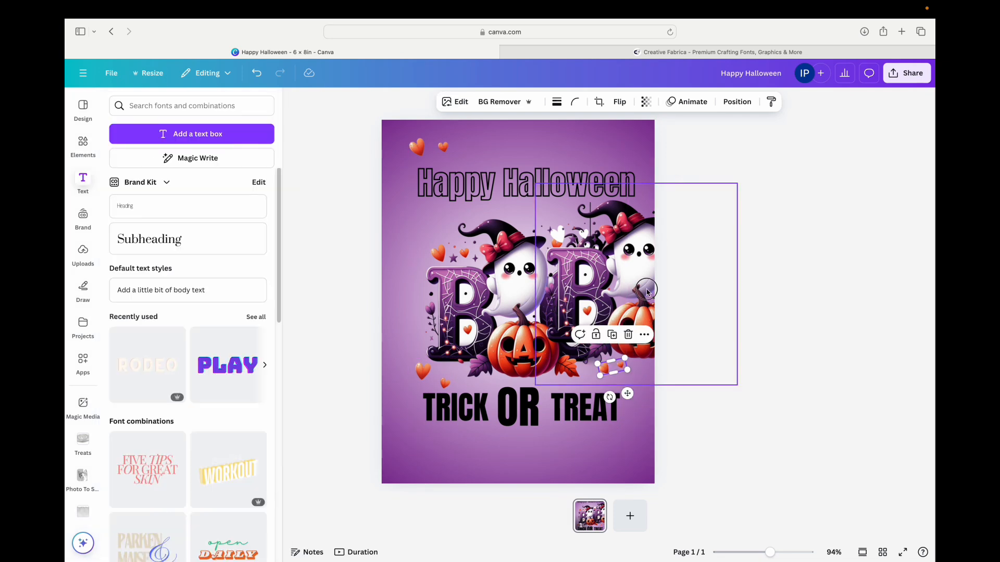
# Place another pair of hearts just below the heading above the spider, and delete the duplicate BOO graphic.
pyautogui.moveTo(645, 293); pyautogui.dragTo(470, 396)
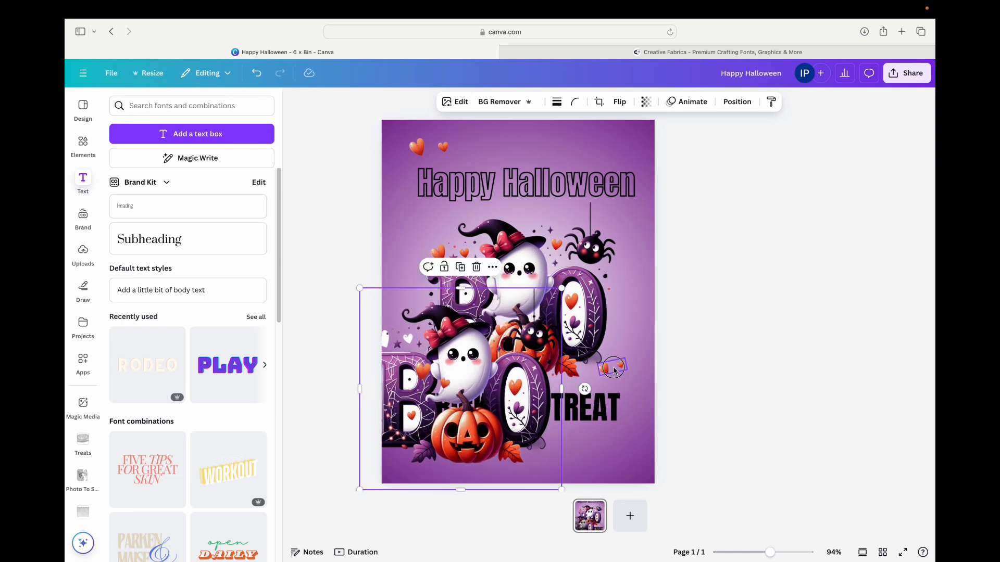
pyautogui.moveTo(614, 371); pyautogui.dragTo(597, 210)
pyautogui.click(718, 223)
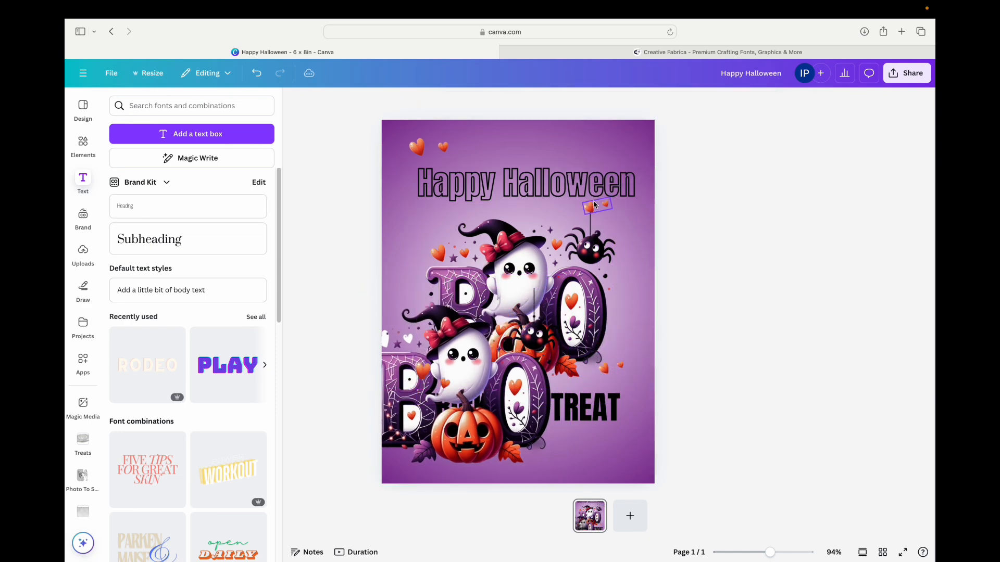
pyautogui.click(394, 423)
pyautogui.press('Delete')
# Duplicate the Happy Halloween heading, move the copy above it and replace its text with the person's first name in possessive form.
pyautogui.click(531, 186)
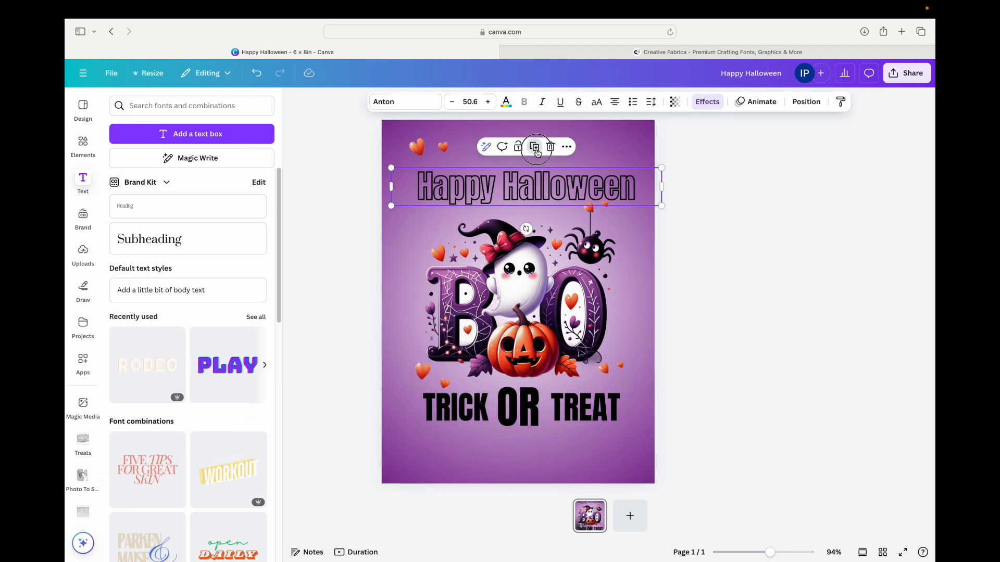
pyautogui.click(534, 147)
pyautogui.moveTo(535, 198); pyautogui.dragTo(532, 162)
pyautogui.doubleClick(640, 166)
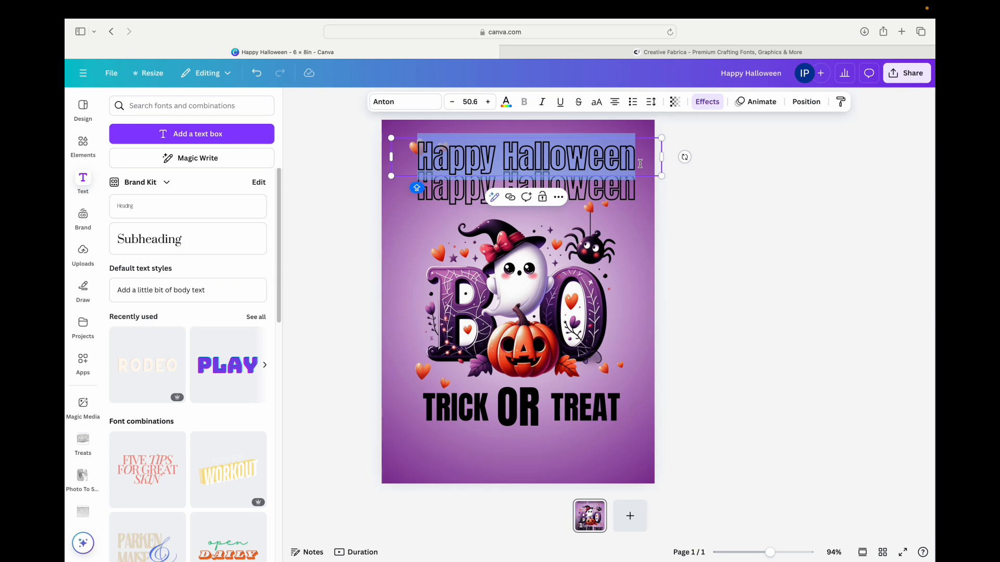
pyautogui.write("AMEER'")
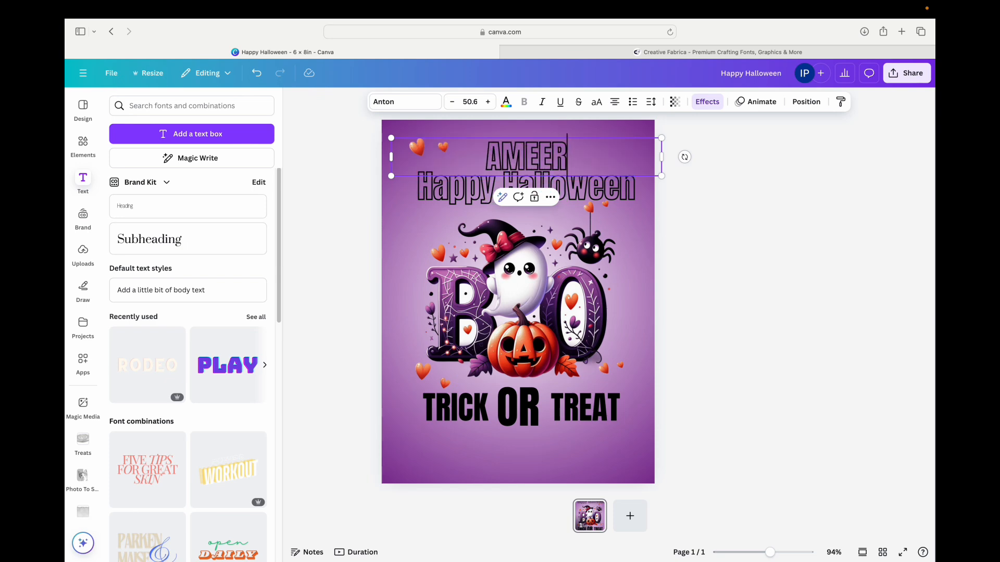
pyautogui.write('S')
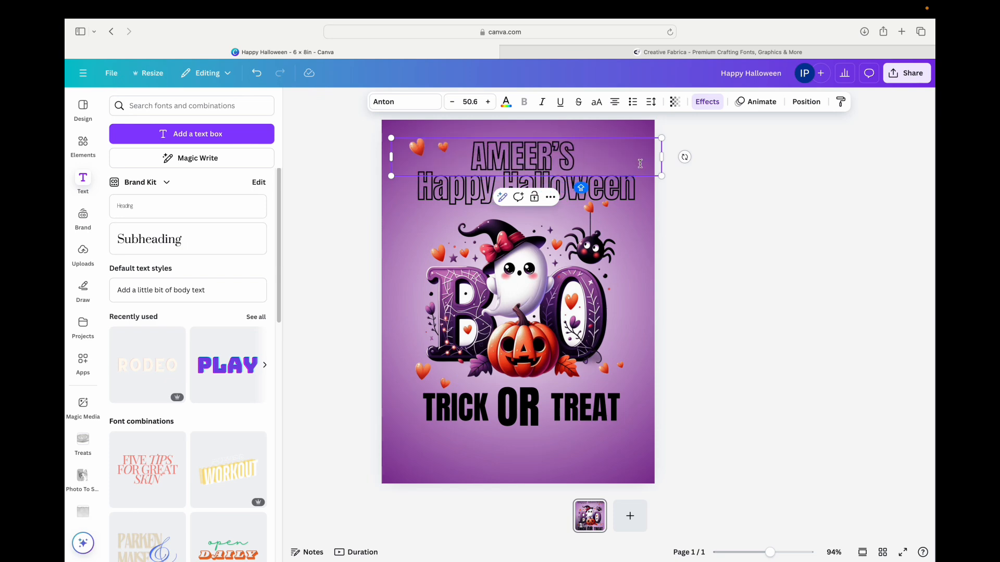
# Remove the Hollow effect from the Happy Halloween heading and colour its first letter H white.
pyautogui.click(707, 101)
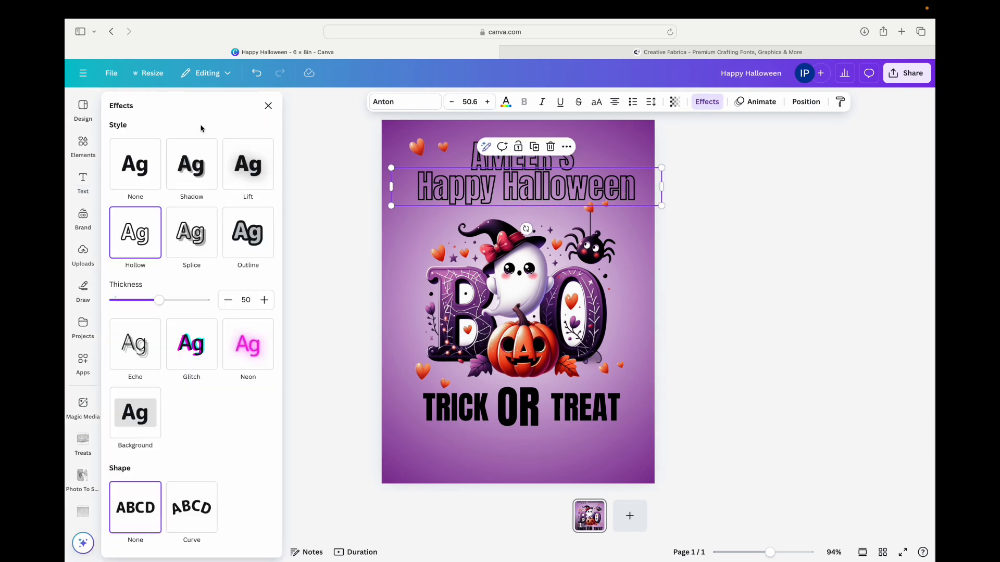
pyautogui.click(125, 173)
pyautogui.click(516, 184)
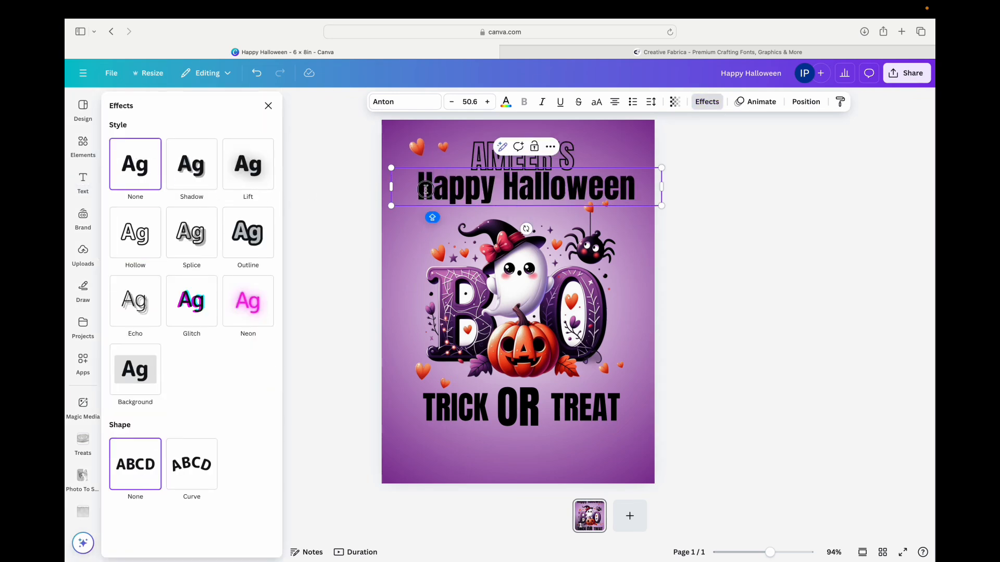
pyautogui.click(505, 104)
pyautogui.click(175, 252)
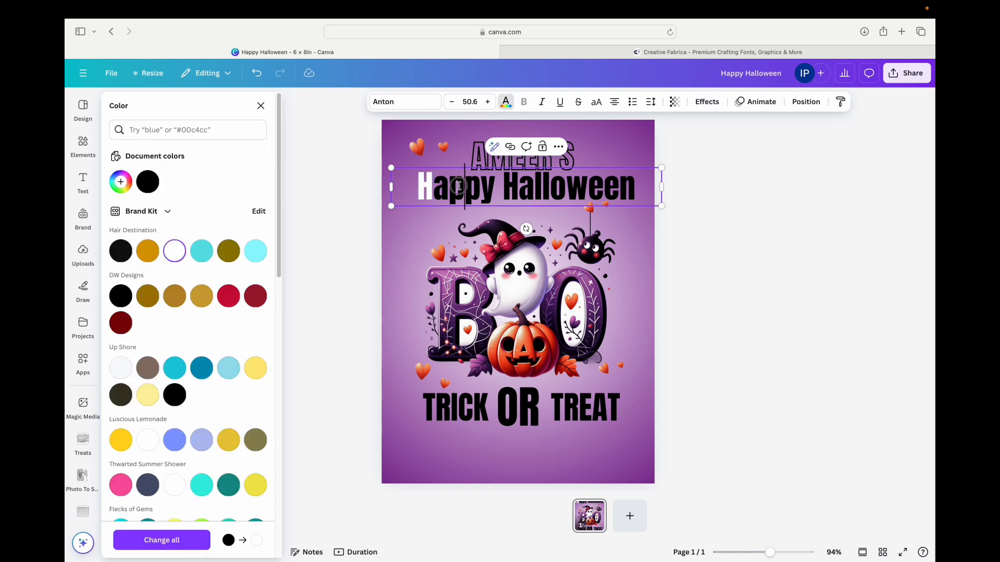
# Colour the first letter p of "Happy" orange #DE6521.
pyautogui.click(465, 185)
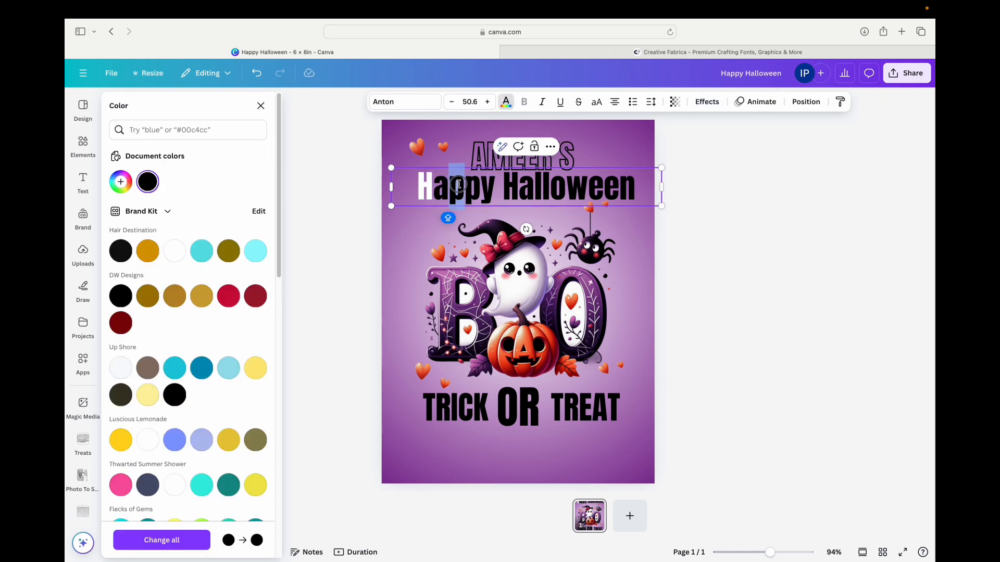
pyautogui.click(121, 182)
pyautogui.click(232, 215)
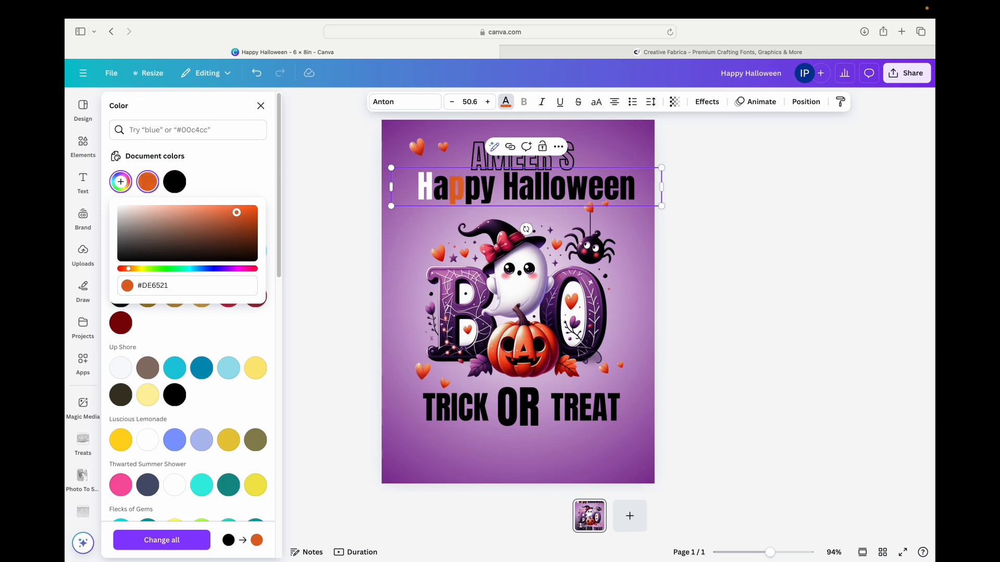
# Colour the letter y of "Happy" in the heading purple.
pyautogui.click(428, 199)
pyautogui.click(478, 199)
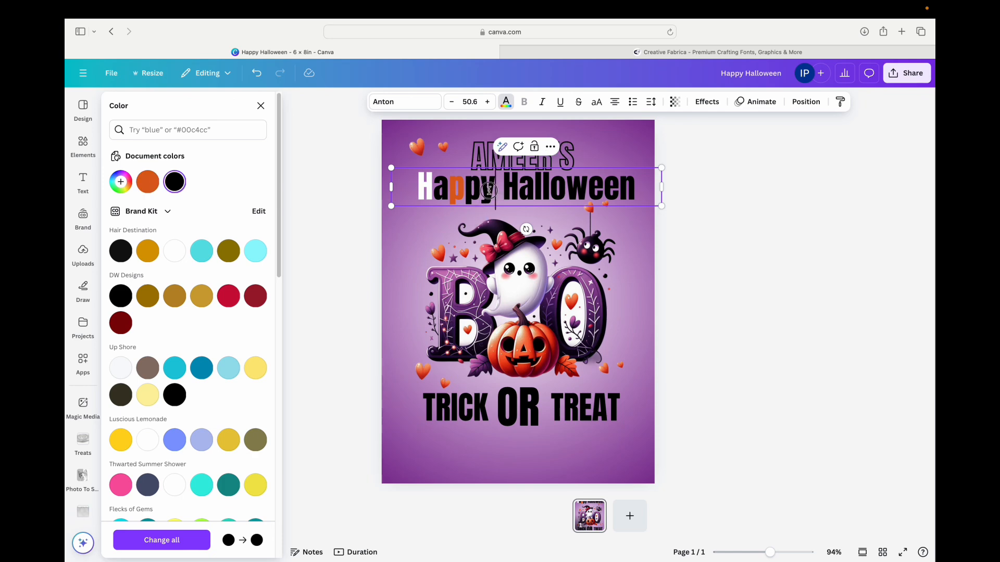
pyautogui.click(120, 182)
pyautogui.click(225, 269)
pyautogui.click(233, 221)
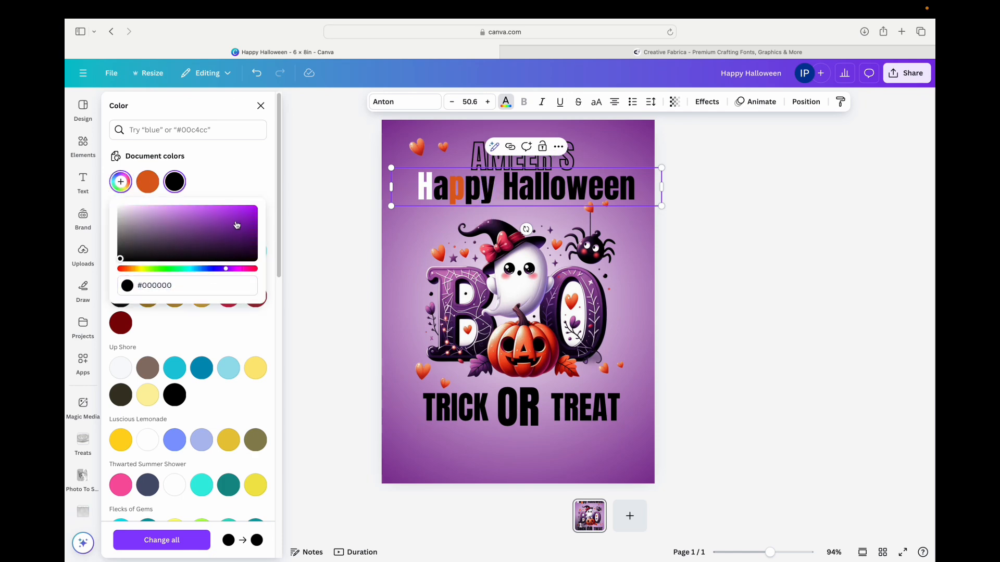
# Colour the letter a of "Halloween" white and its letter o orange.
pyautogui.doubleClick(554, 187)
pyautogui.click(553, 188)
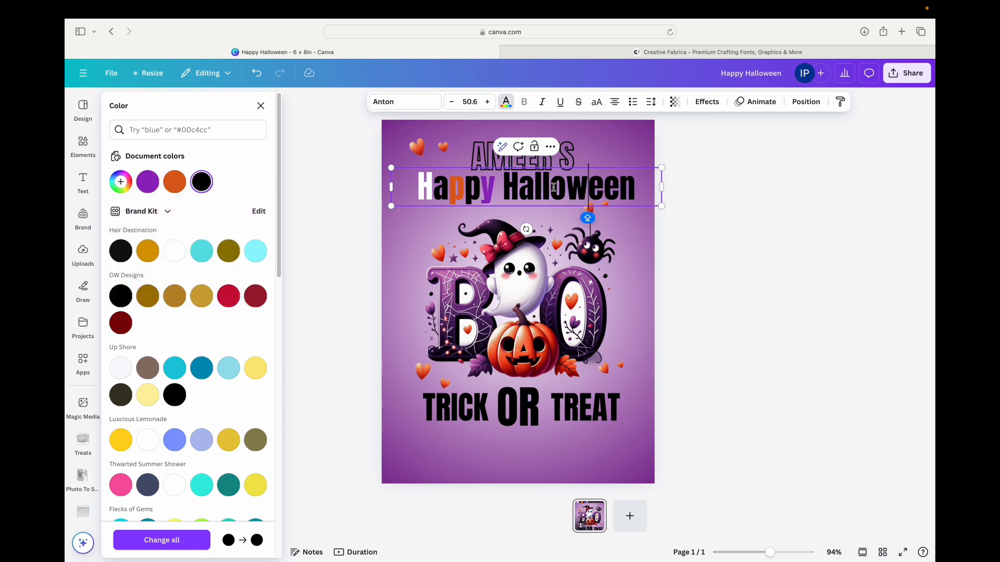
pyautogui.click(507, 108)
pyautogui.click(507, 108)
pyautogui.click(229, 183)
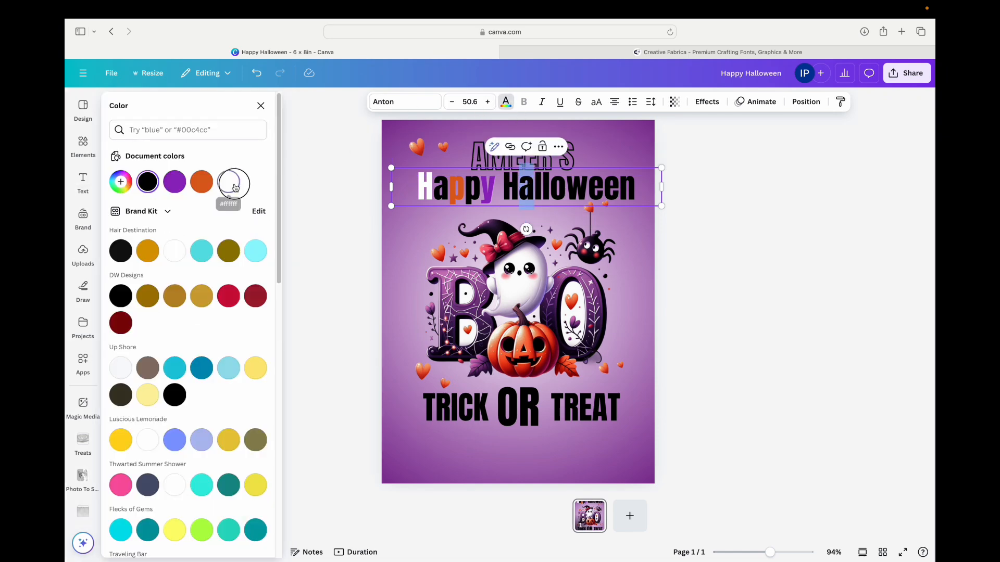
pyautogui.doubleClick(566, 194)
pyautogui.click(567, 194)
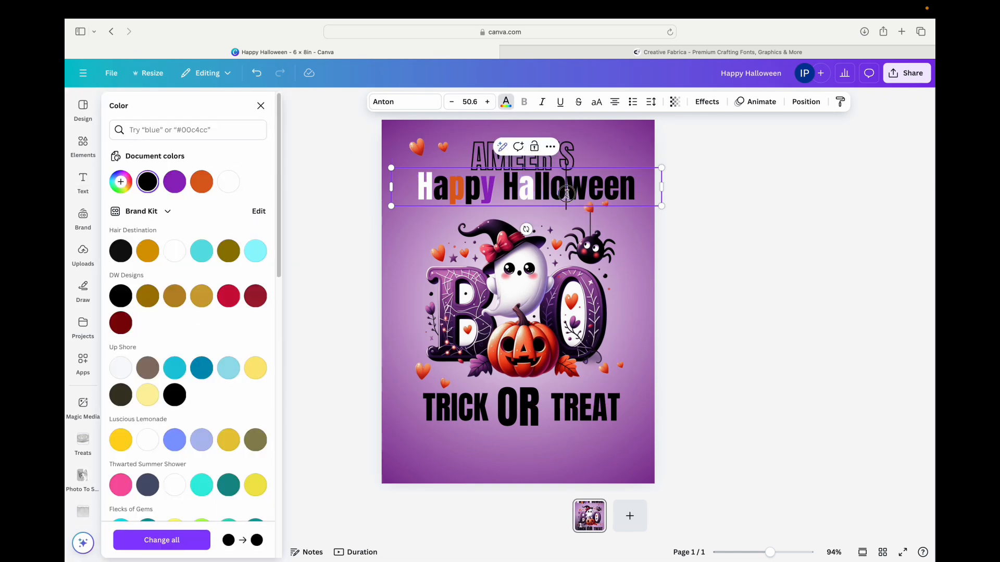
pyautogui.click(206, 182)
# Colour the double e of "Halloween" purple and shift the heading slightly down below the name line.
pyautogui.doubleClick(617, 187)
pyautogui.click(617, 187)
pyautogui.moveTo(620, 187)
pyautogui.mouseDown()
pyautogui.moveTo(593, 184)
pyautogui.moveTo(628, 191)
pyautogui.mouseUp()
pyautogui.click(181, 184)
pyautogui.click(786, 212)
pyautogui.click(681, 210)
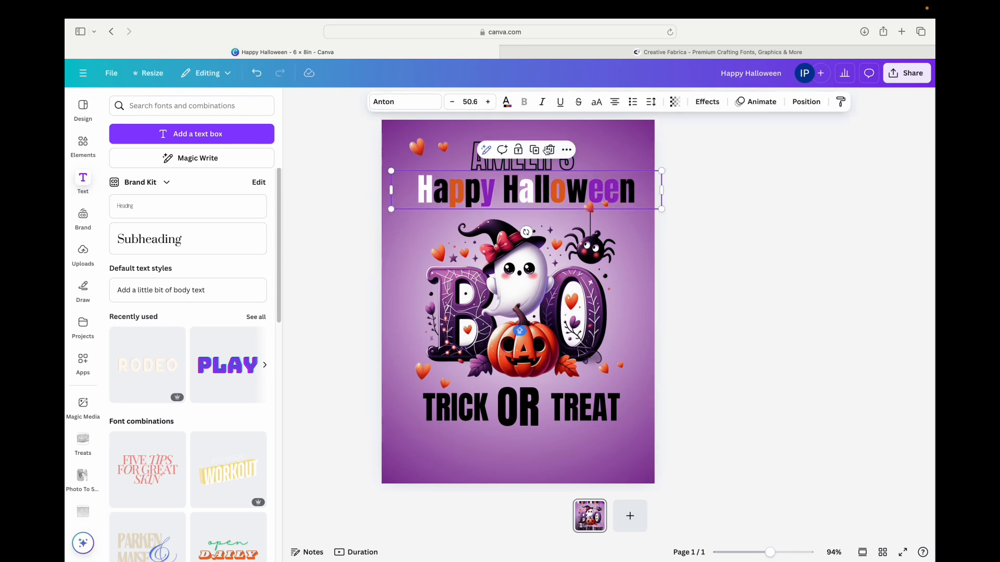
# Remove the Hollow effect from the name line above the heading.
pyautogui.click(573, 166)
pyautogui.click(707, 102)
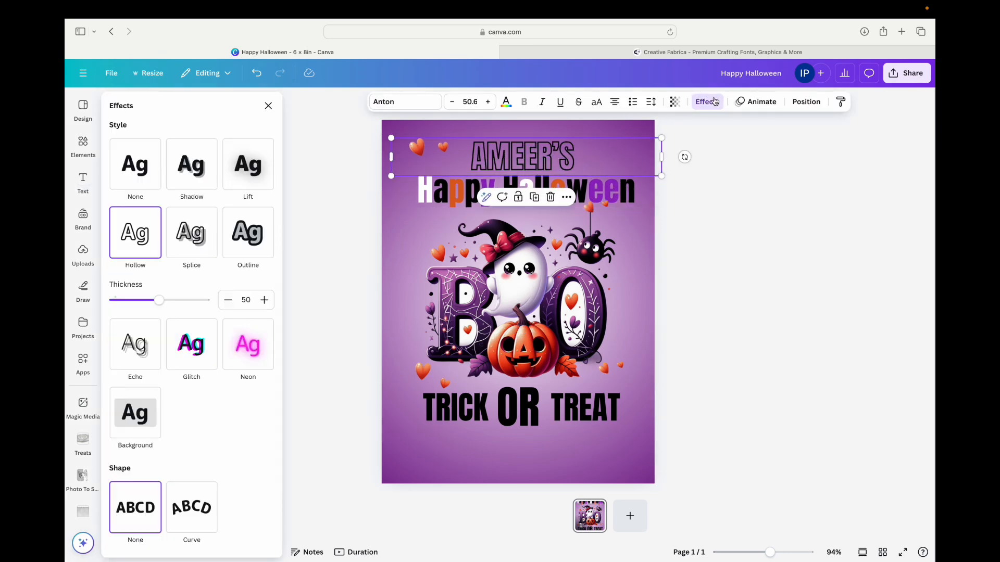
pyautogui.click(144, 175)
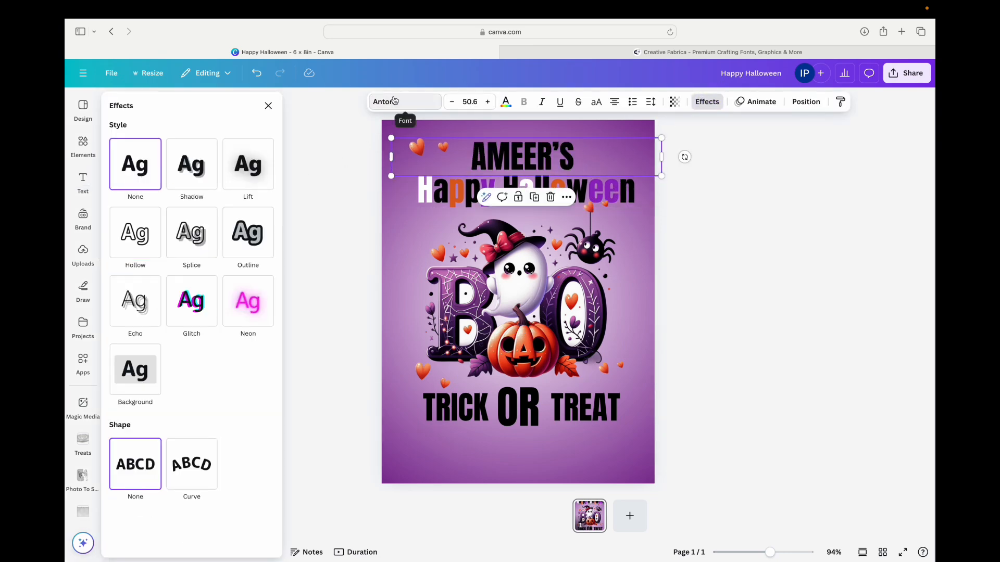
# Colour OR white, TRICK orange and TREAT purple in the line below the BOO graphic.
pyautogui.click(532, 411)
pyautogui.click(506, 102)
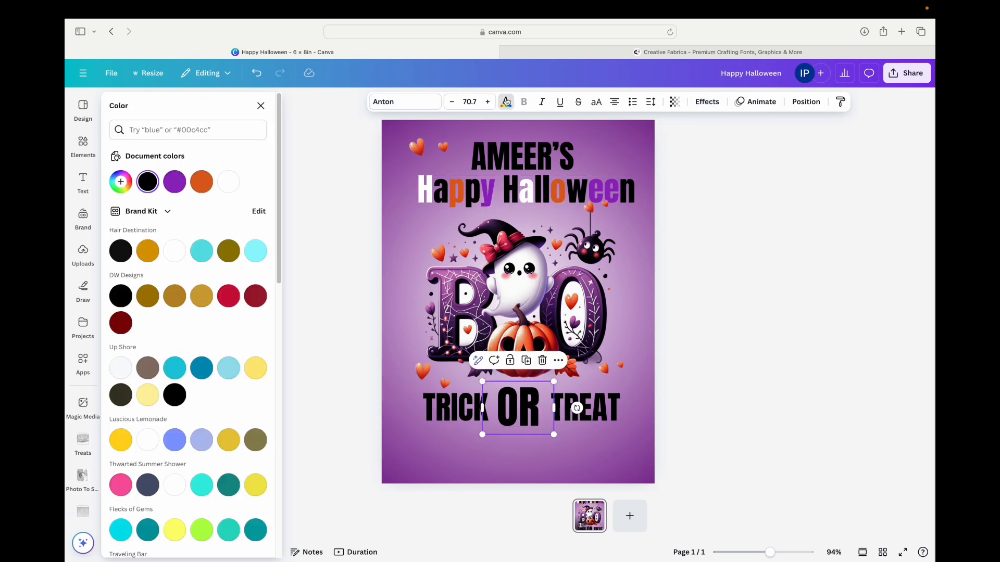
pyautogui.click(228, 181)
pyautogui.click(453, 409)
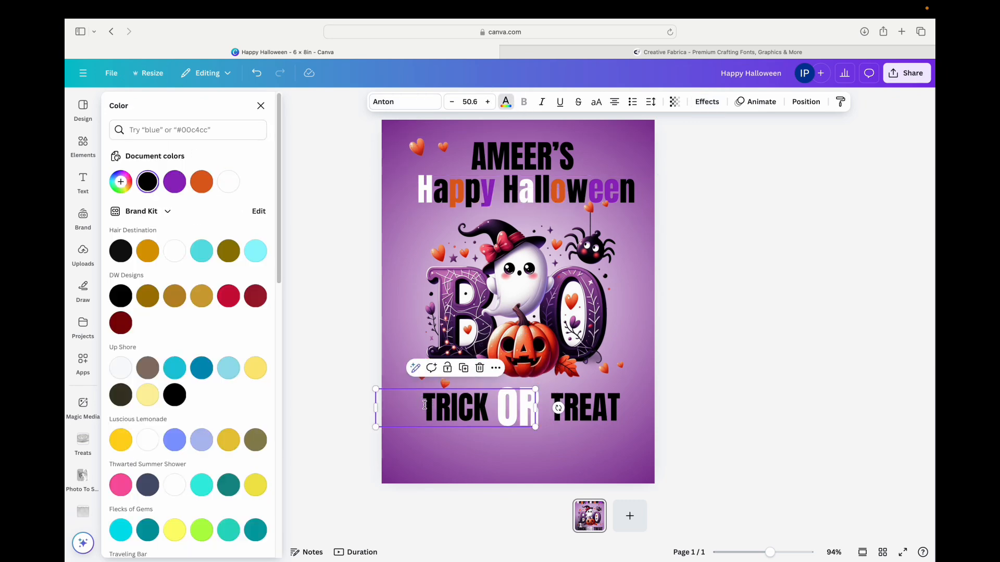
pyautogui.click(202, 181)
pyautogui.click(597, 405)
pyautogui.click(174, 182)
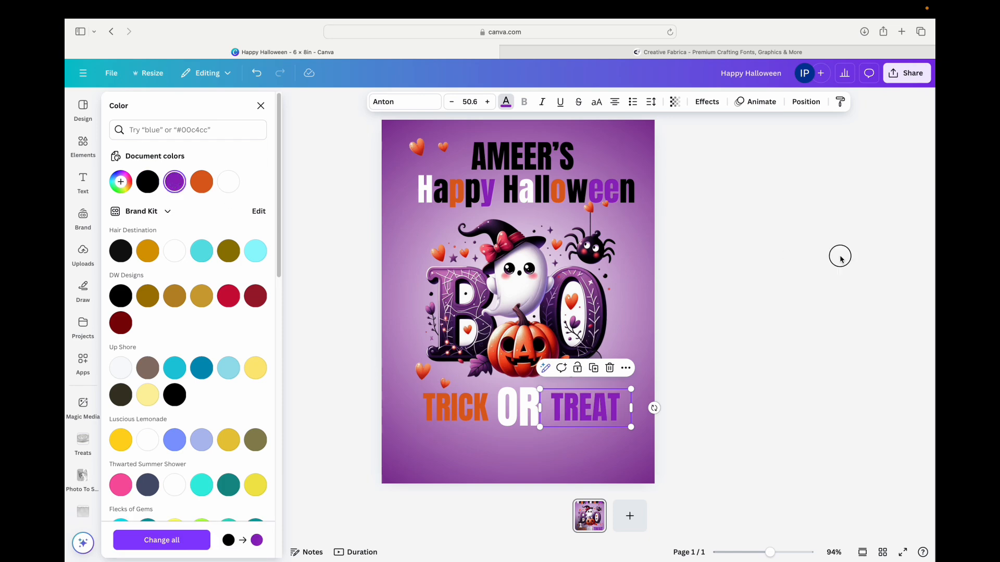
# Shift OR slightly right to even out its spacing between TRICK and TREAT.
pyautogui.click(840, 258)
pyautogui.moveTo(526, 423); pyautogui.dragTo(529, 423)
pyautogui.click(698, 386)
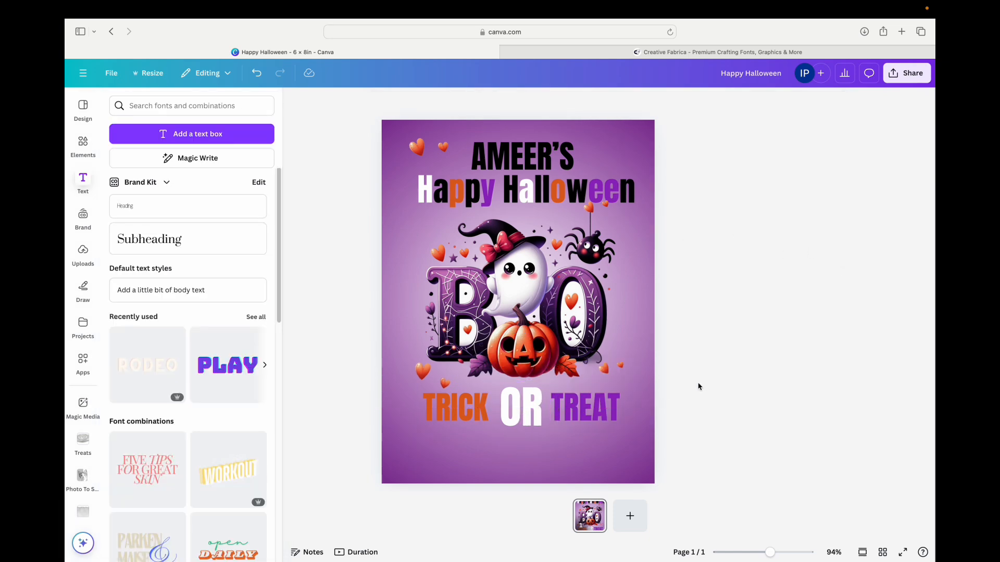
# Try the Gagalin, Hershey, Shrikhand and Fredoka fonts on the name line.
pyautogui.click(564, 147)
pyautogui.click(423, 97)
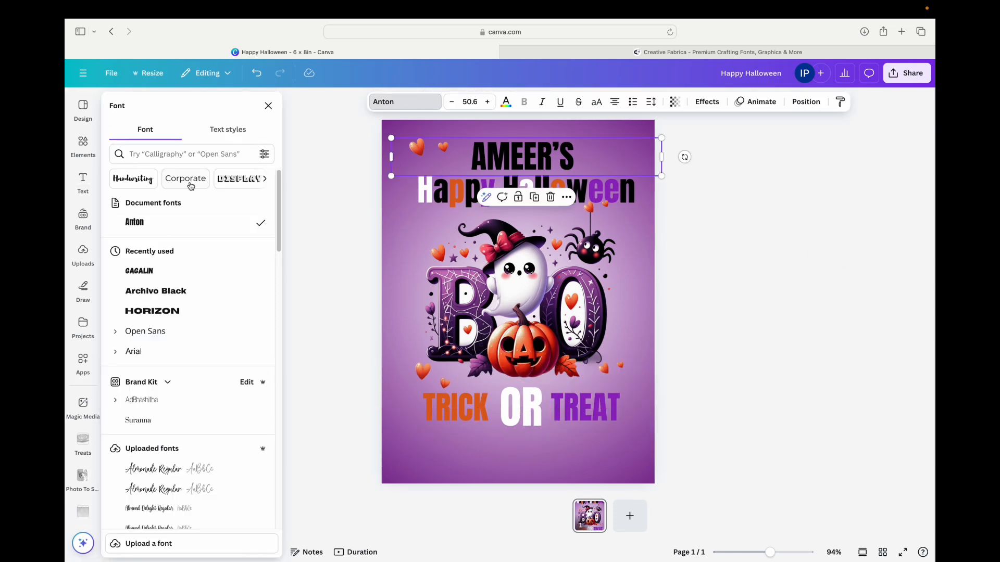
pyautogui.click(168, 268)
pyautogui.scroll(-3, 162, 306)
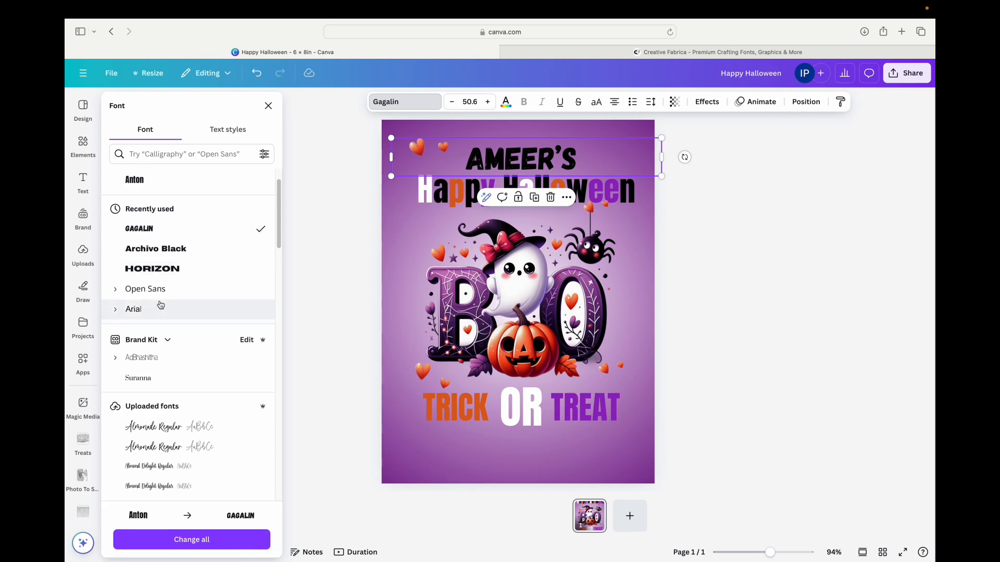
pyautogui.scroll(-10, 198, 276)
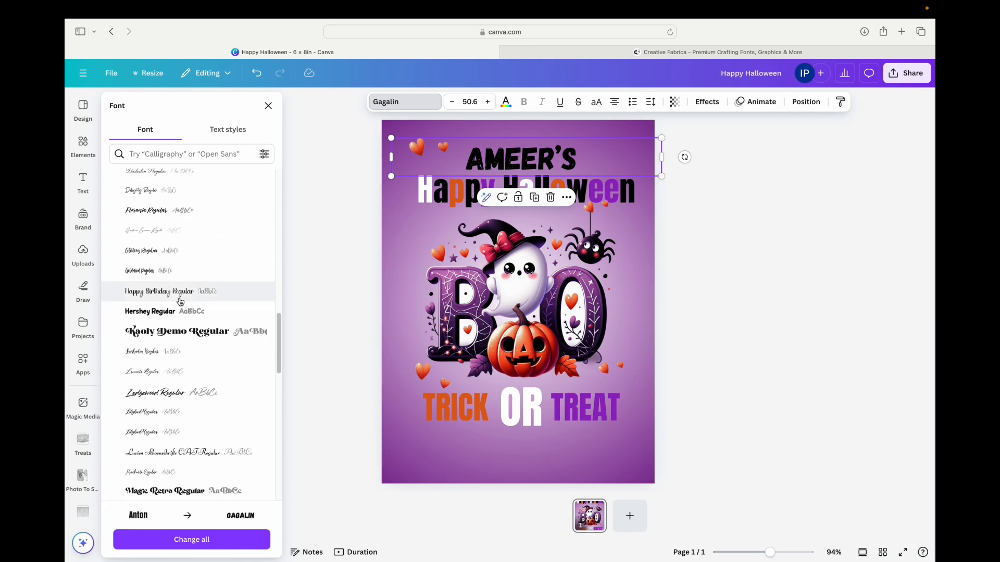
pyautogui.click(175, 311)
pyautogui.scroll(-10, 175, 312)
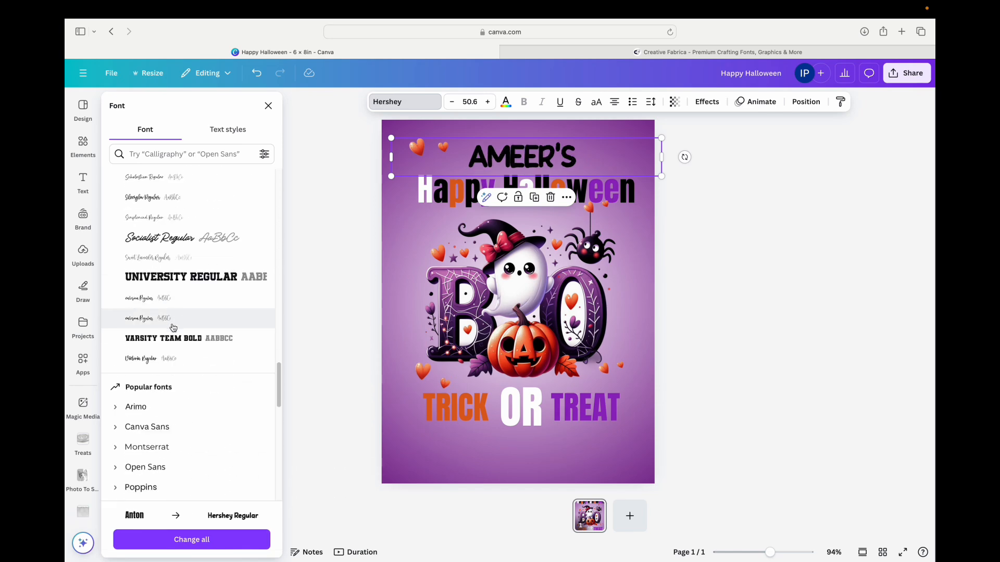
pyautogui.click(197, 258)
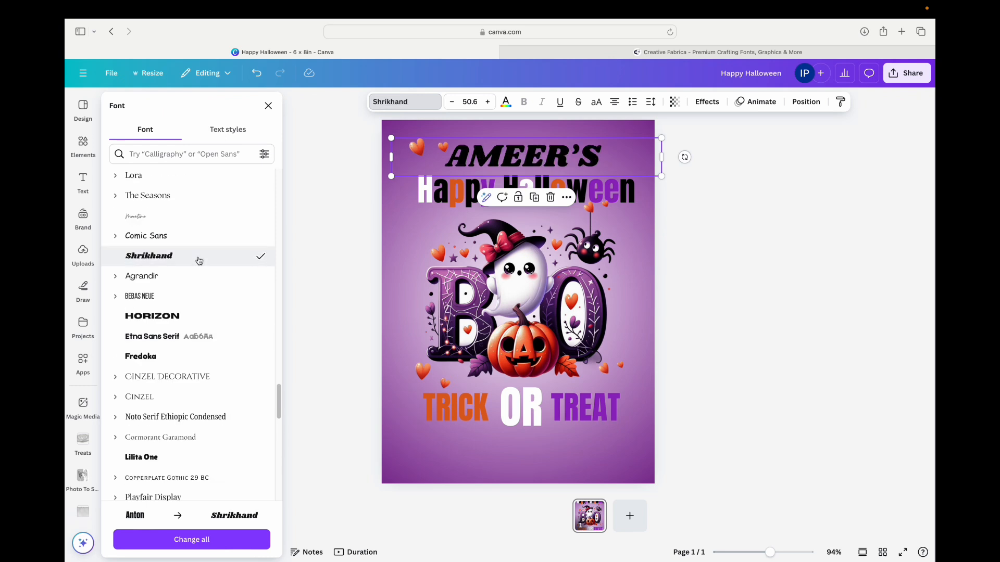
pyautogui.scroll(-3, 198, 260)
pyautogui.click(219, 199)
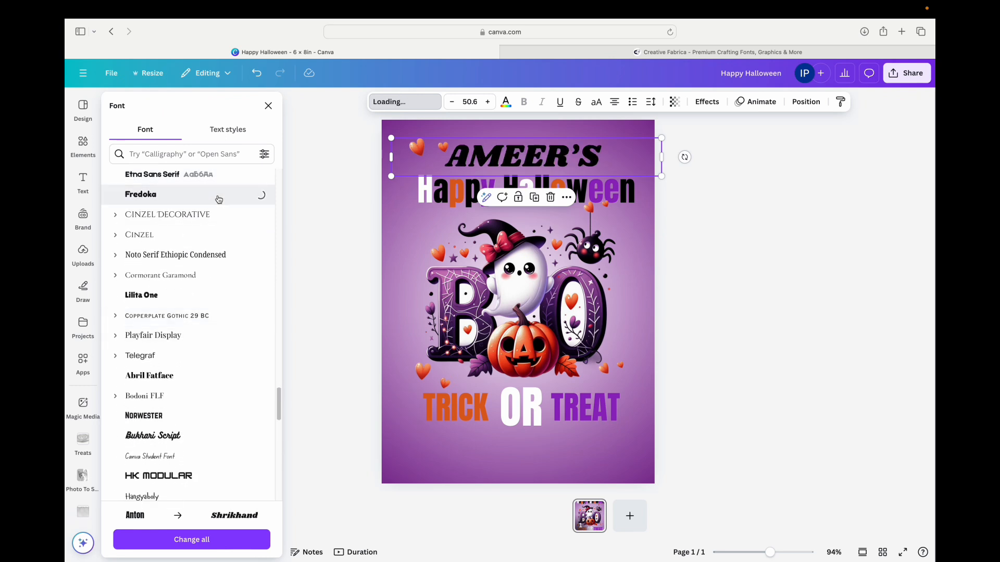
# Set the name line's font to Lilita One and colour it white.
pyautogui.click(214, 295)
pyautogui.scroll(-3, 206, 296)
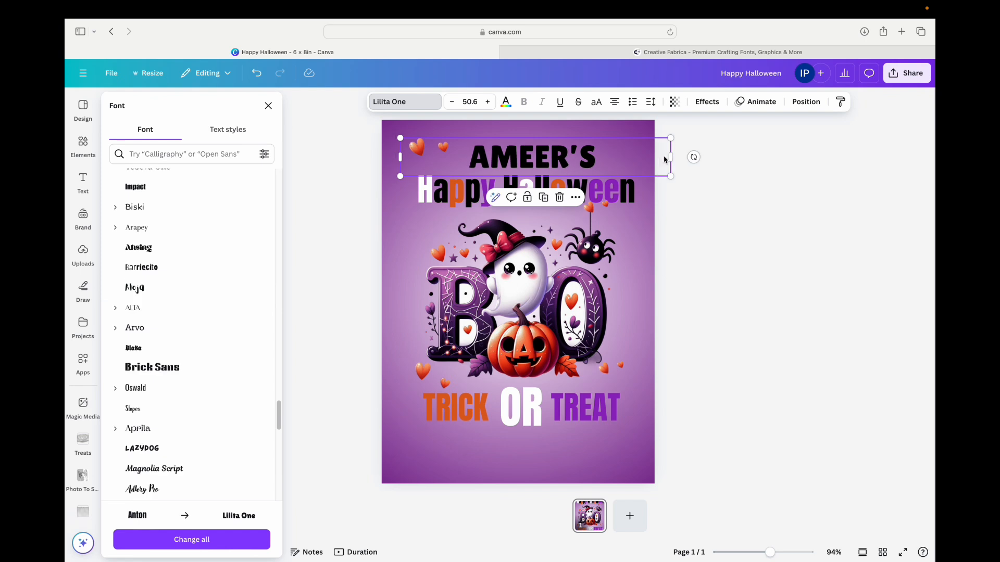
pyautogui.click(511, 101)
pyautogui.click(231, 181)
pyautogui.click(818, 135)
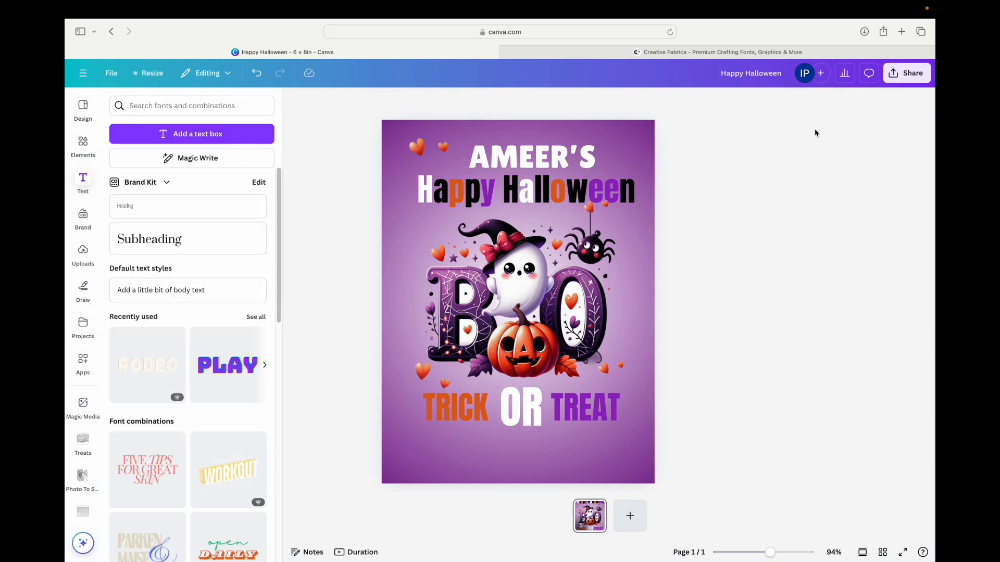
# Shift the name line slightly left so it sits centred above the Happy Halloween heading.
pyautogui.click(584, 157)
pyautogui.click(686, 171)
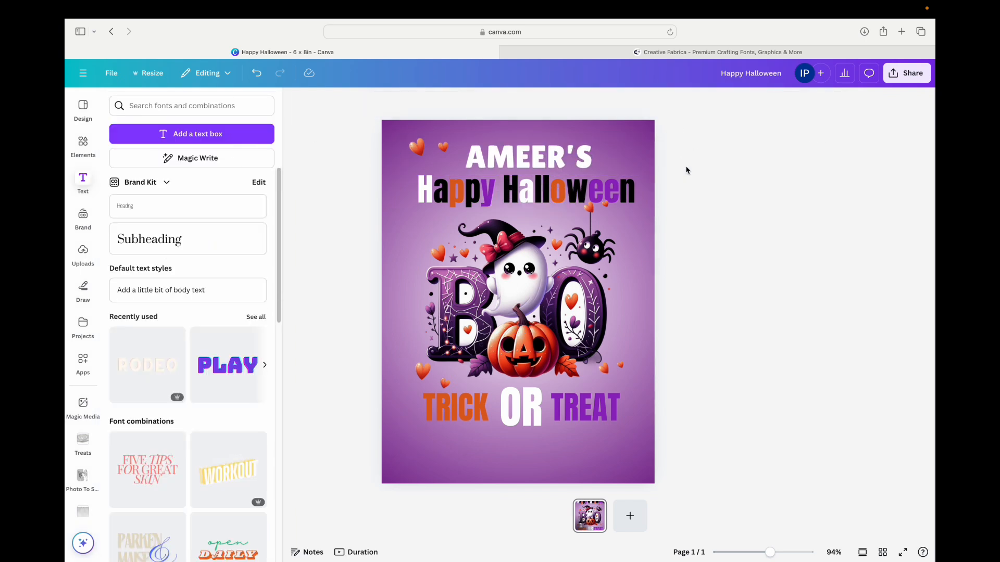
pyautogui.click(583, 159)
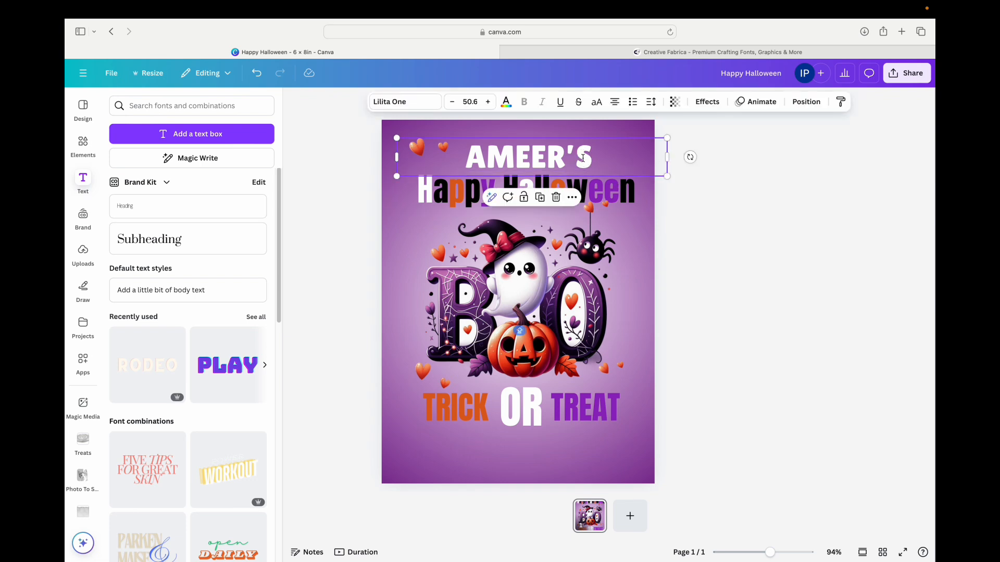
pyautogui.click(725, 166)
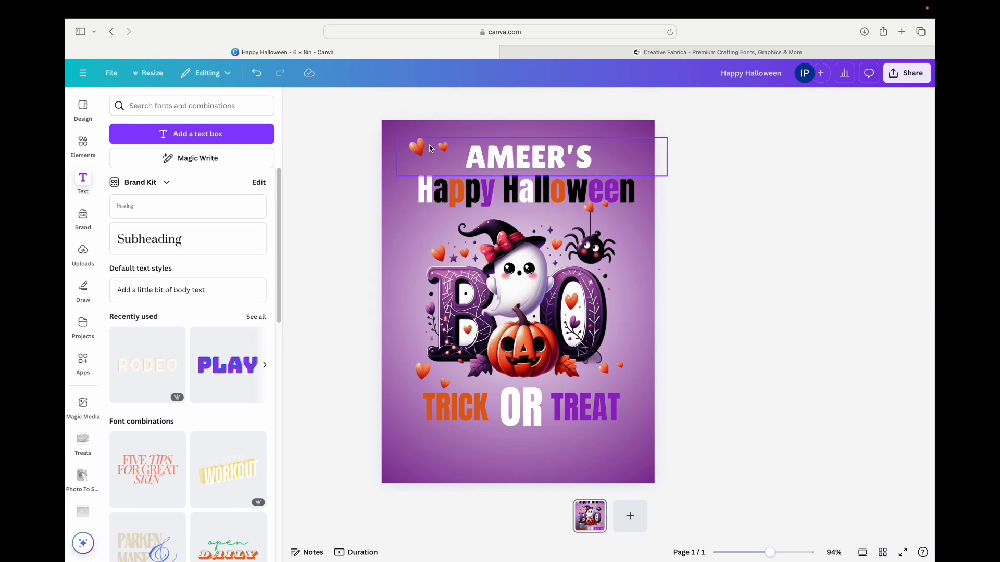
# Move the small pair of hearts from above the spider to just right of the name and rotate it about 51°.
pyautogui.click(603, 204)
pyautogui.moveTo(603, 205); pyautogui.dragTo(612, 164)
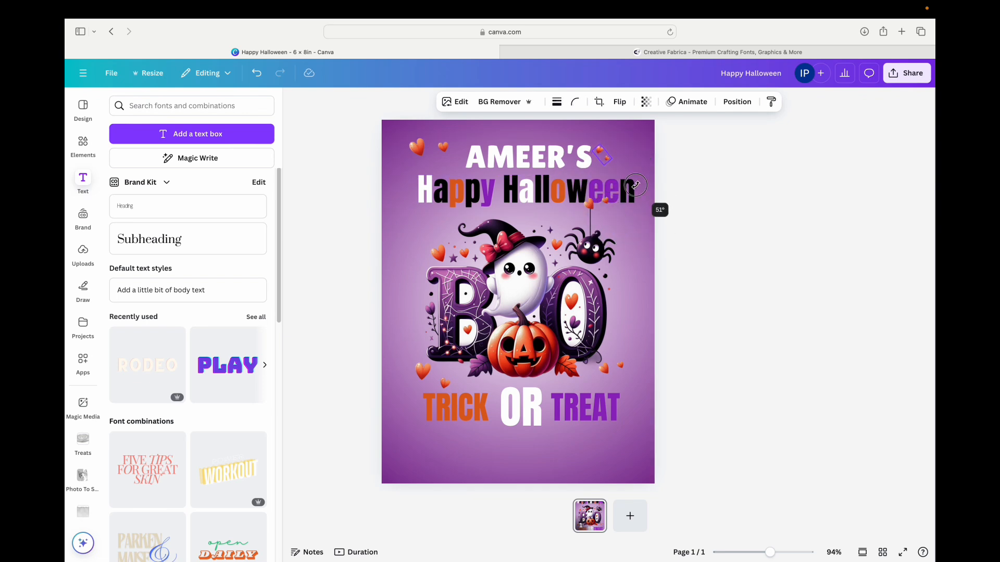
pyautogui.click(682, 189)
pyautogui.click(477, 404)
pyautogui.click(677, 364)
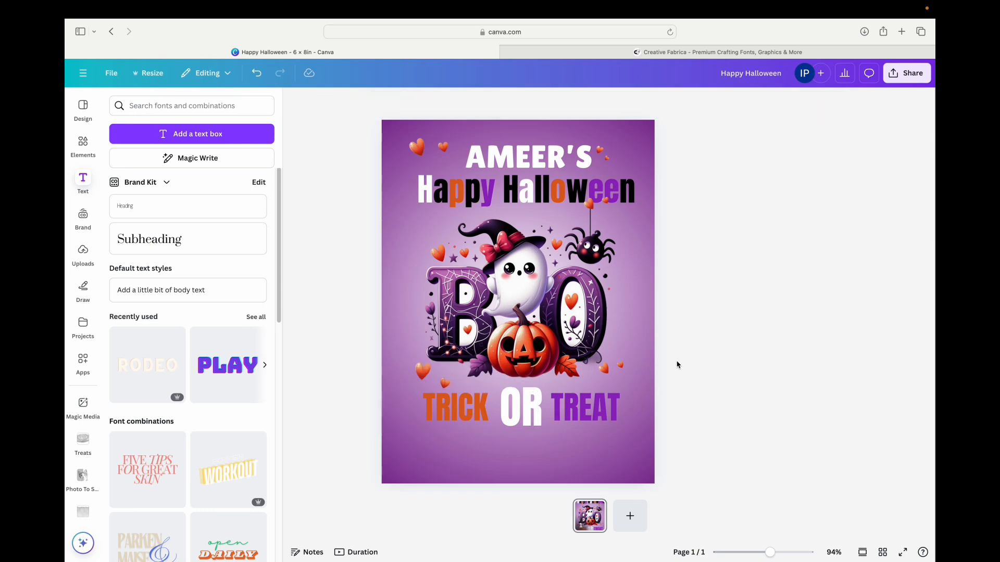
# Add the black corner spiderweb from the Halloween graphics to the upper-left corner of the page.
pyautogui.click(484, 468)
pyautogui.click(83, 146)
pyautogui.moveTo(133, 200); pyautogui.dragTo(387, 160)
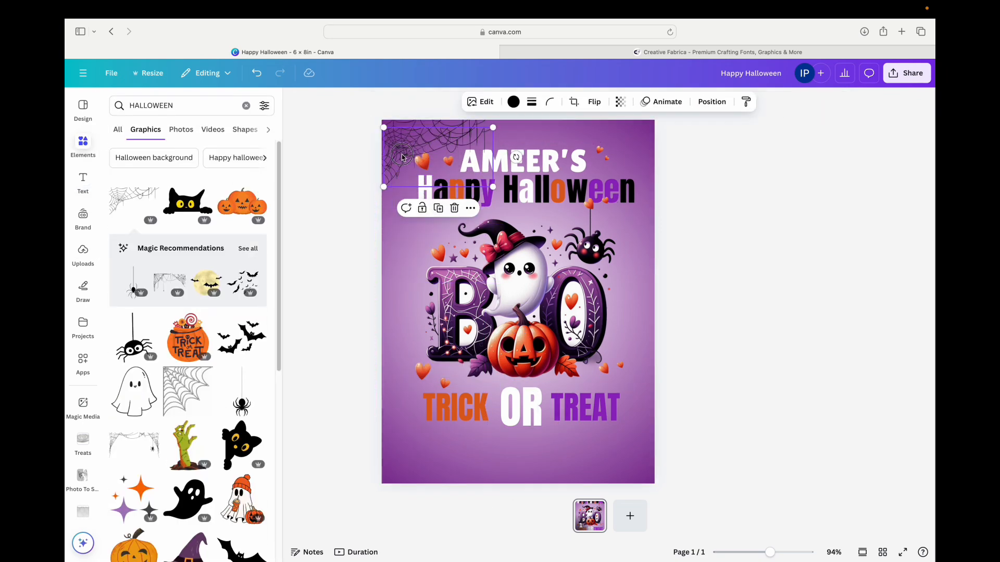
# Duplicate the corner spiderweb, flip the copy horizontally and fit it into the page's upper-right corner.
pyautogui.click(440, 207)
pyautogui.click(595, 101)
pyautogui.click(603, 127)
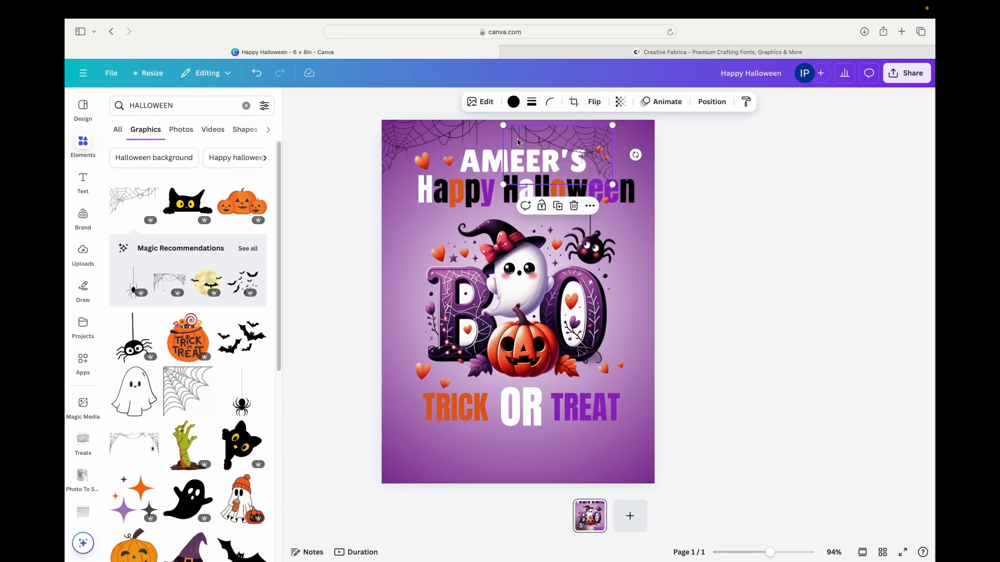
pyautogui.moveTo(520, 143); pyautogui.dragTo(566, 134)
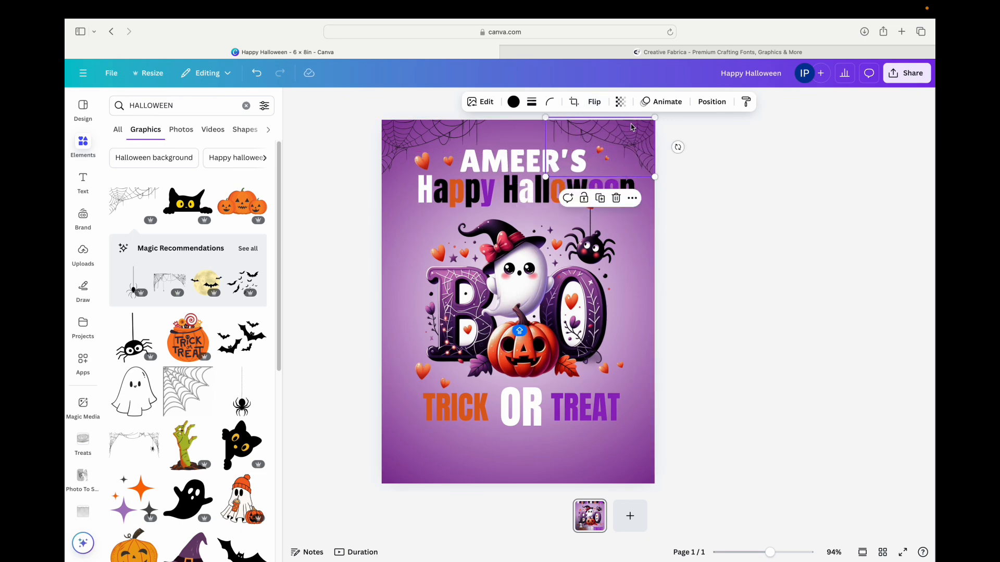
pyautogui.click(722, 213)
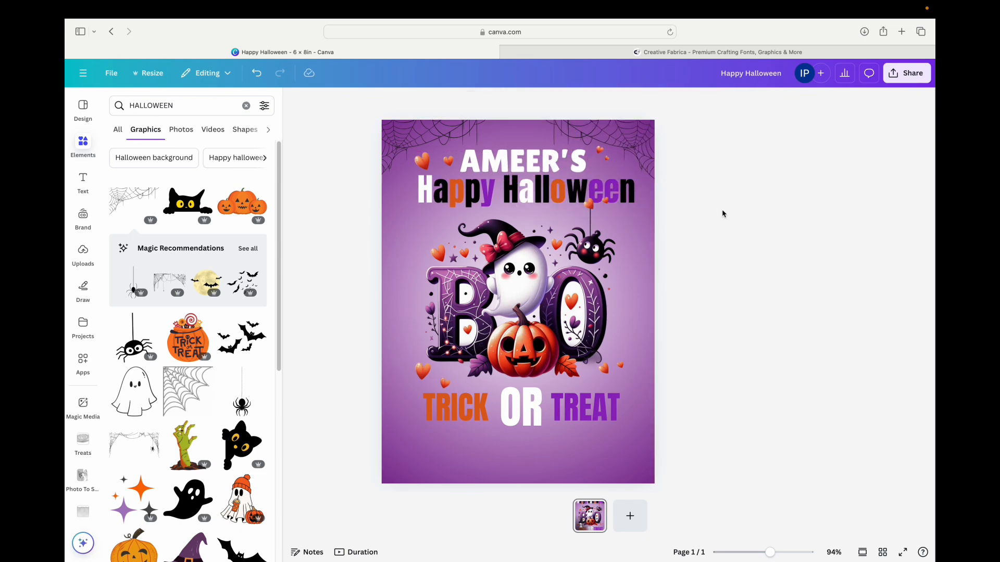
# Add the hanging black spider graphic, shrink it, and place copies under both corner webs and above TREAT.
pyautogui.click(410, 312)
pyautogui.click(82, 150)
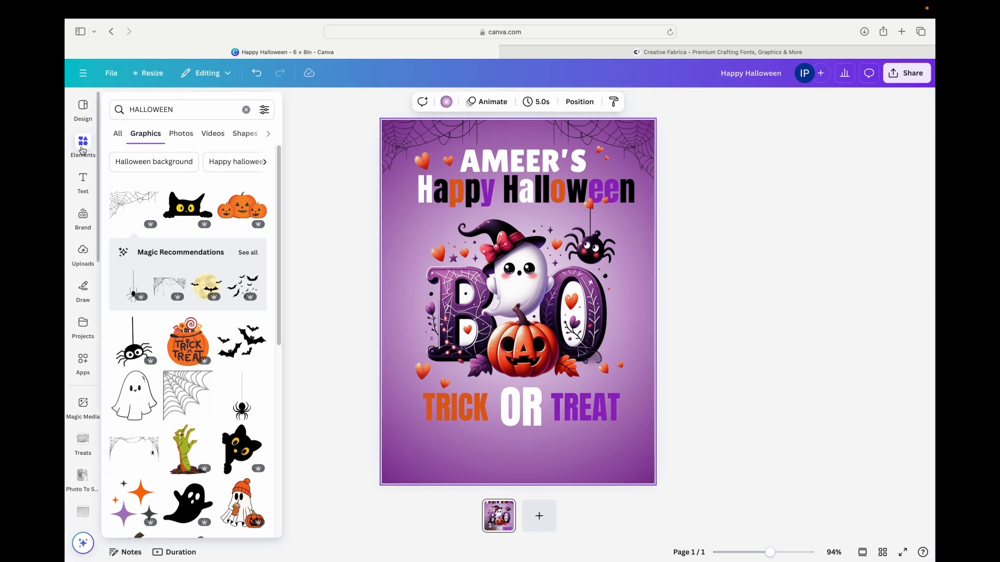
pyautogui.scroll(-3, 219, 426)
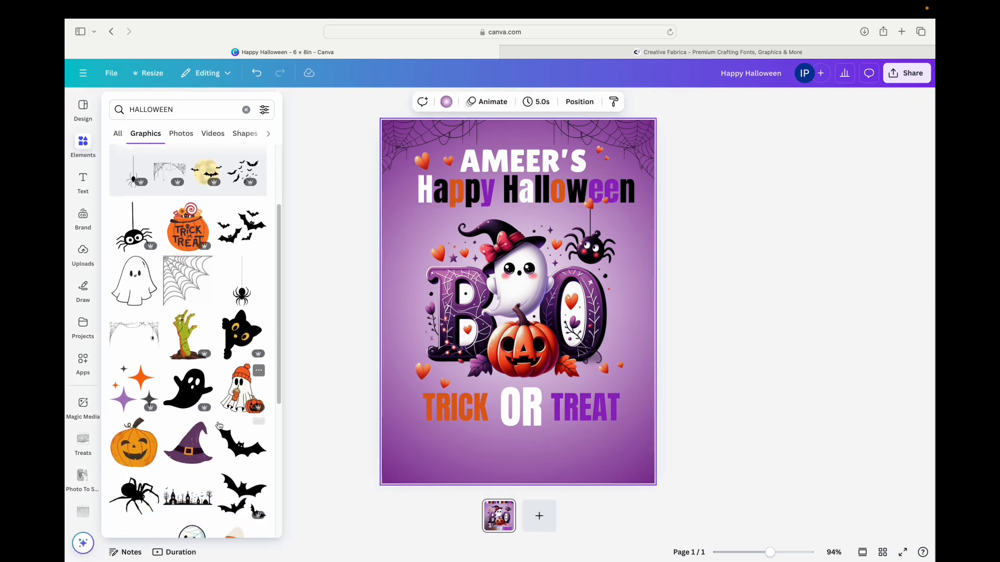
pyautogui.click(236, 278)
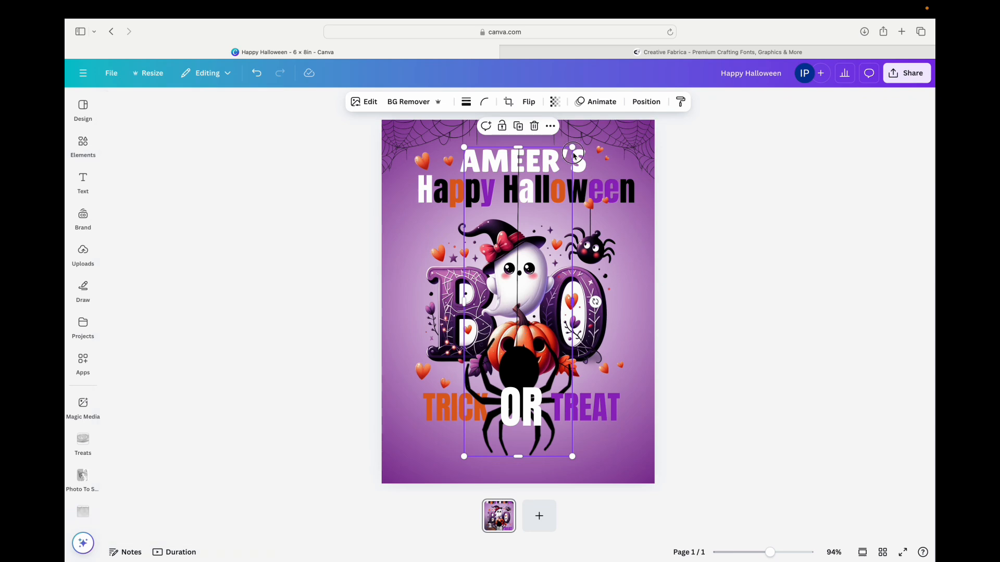
pyautogui.moveTo(579, 150); pyautogui.dragTo(622, 136)
pyautogui.click(394, 183)
pyautogui.click(674, 140)
# Add the orange and purple star cluster at small size left of TRICK and recolour its dark purple star white.
pyautogui.click(83, 145)
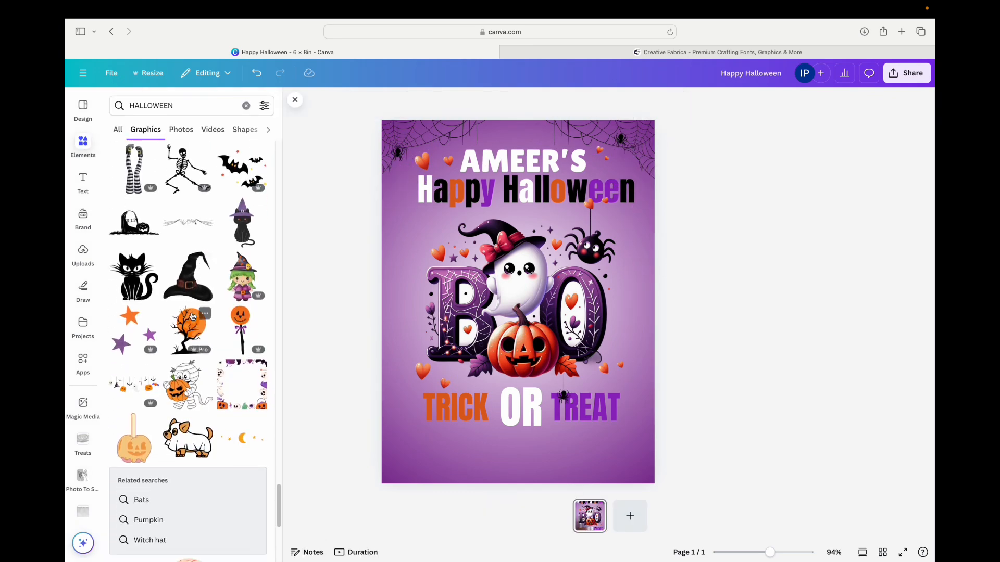
pyautogui.click(144, 342)
pyautogui.moveTo(573, 245); pyautogui.dragTo(415, 408)
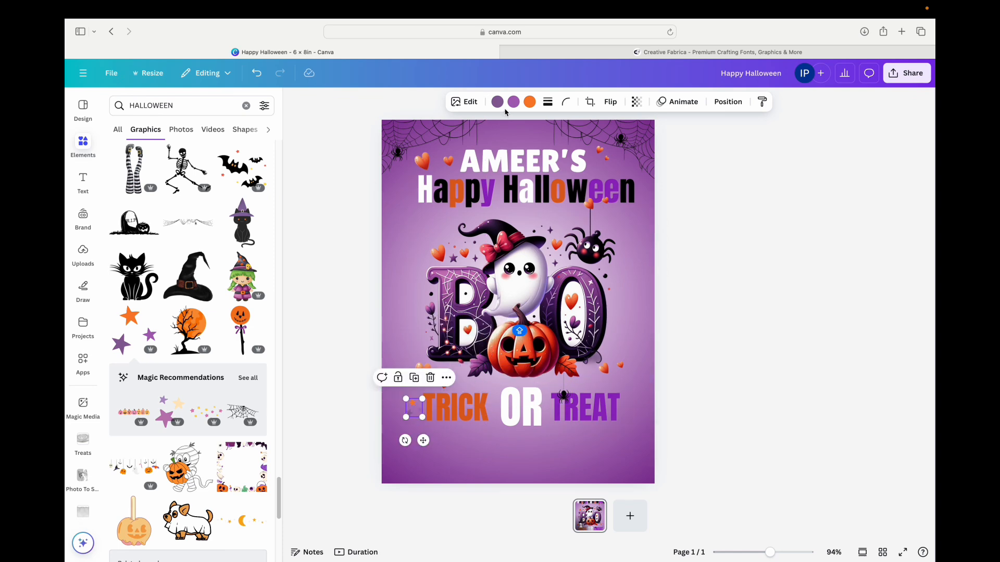
pyautogui.click(497, 101)
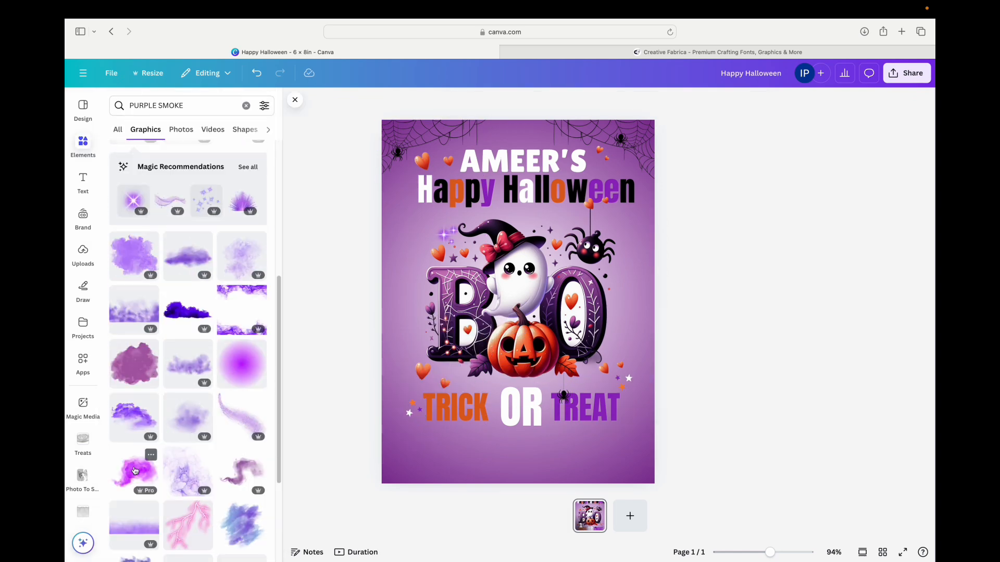
# Add the pink-purple smoke graphic and rotate it so its soft edge spills in along the page's left edge.
pyautogui.click(134, 471)
pyautogui.moveTo(514, 269); pyautogui.dragTo(353, 245)
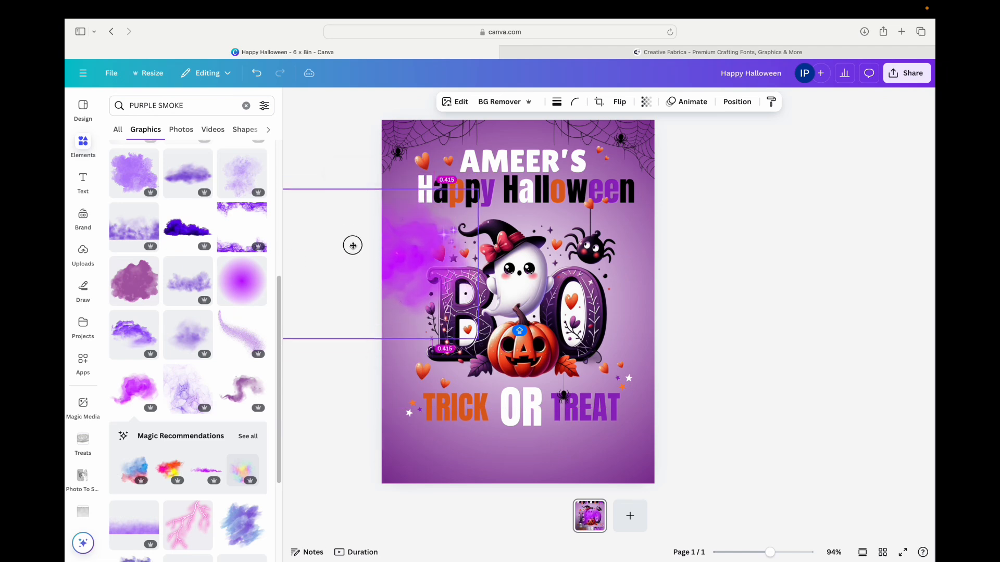
pyautogui.moveTo(368, 362); pyautogui.dragTo(334, 385)
pyautogui.moveTo(365, 334); pyautogui.dragTo(377, 357)
# Place a copy of the purple smoke along the page's right edge, rotating and resizing it to face inward.
pyautogui.moveTo(379, 304); pyautogui.dragTo(590, 290)
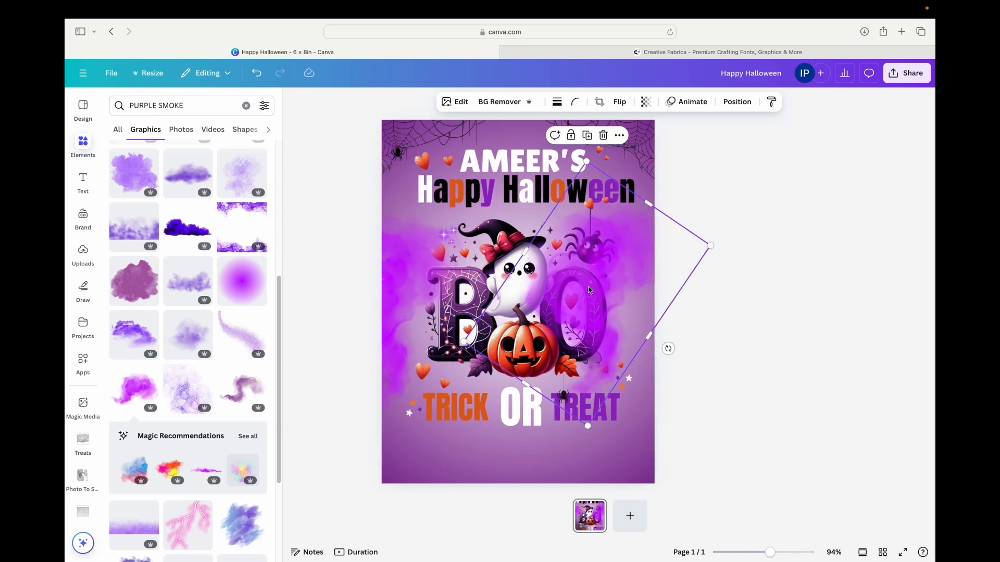
pyautogui.moveTo(666, 348); pyautogui.dragTo(683, 293)
pyautogui.moveTo(600, 282); pyautogui.dragTo(691, 284)
pyautogui.moveTo(659, 320)
pyautogui.mouseDown()
pyautogui.moveTo(668, 332)
pyautogui.moveTo(661, 310)
pyautogui.mouseUp()
pyautogui.moveTo(742, 167); pyautogui.dragTo(721, 198)
pyautogui.moveTo(649, 298); pyautogui.dragTo(654, 279)
pyautogui.click(772, 280)
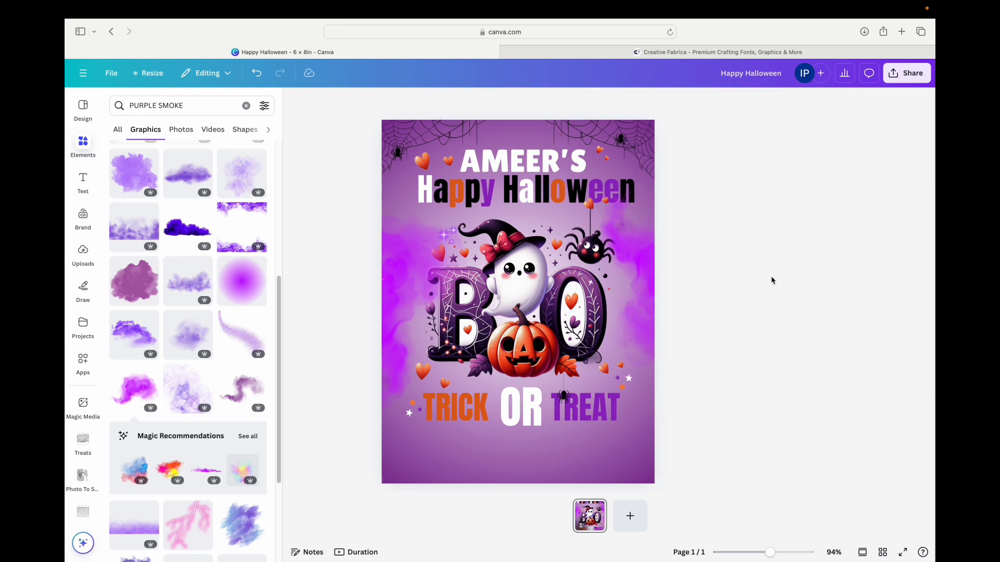
# Shrink and rotate the left-hand smoke graphic so it hugs the page edge beside the letter B.
pyautogui.click(382, 354)
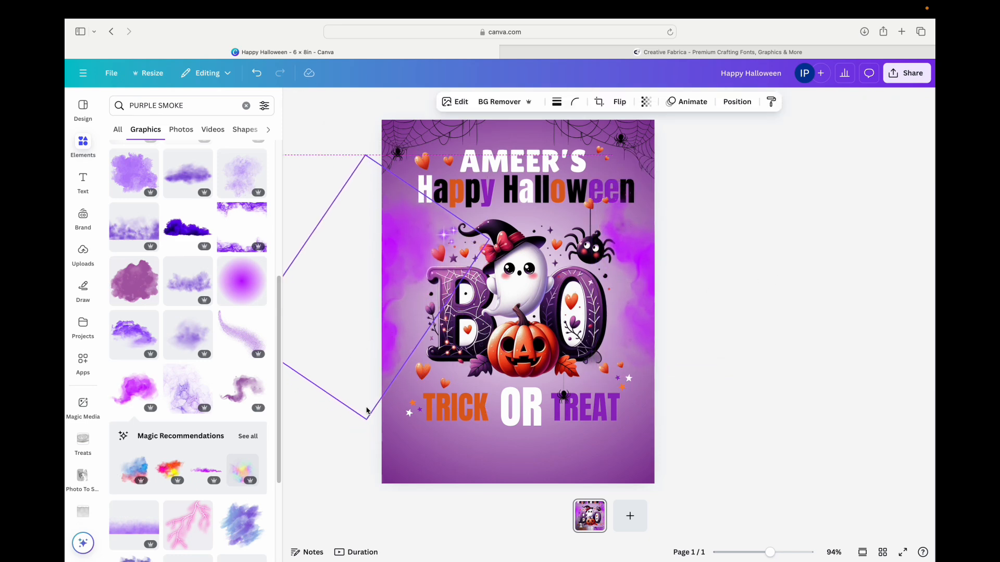
pyautogui.moveTo(368, 410); pyautogui.dragTo(366, 384)
pyautogui.moveTo(346, 327); pyautogui.dragTo(354, 333)
pyautogui.moveTo(446, 322); pyautogui.dragTo(453, 307)
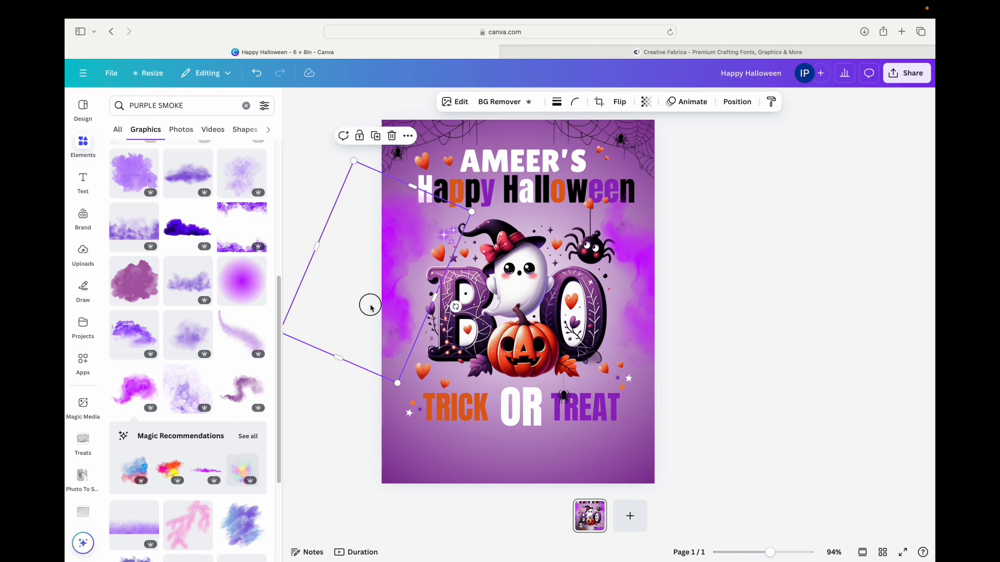
# Place rotated copies of the purple smoke along the bottom edge of the page below TRICK OR TREAT.
pyautogui.moveTo(370, 307); pyautogui.dragTo(440, 396)
pyautogui.click(675, 306)
pyautogui.click(401, 343)
pyautogui.click(375, 146)
pyautogui.moveTo(526, 385); pyautogui.dragTo(459, 266)
pyautogui.moveTo(405, 351); pyautogui.dragTo(419, 453)
pyautogui.click(746, 370)
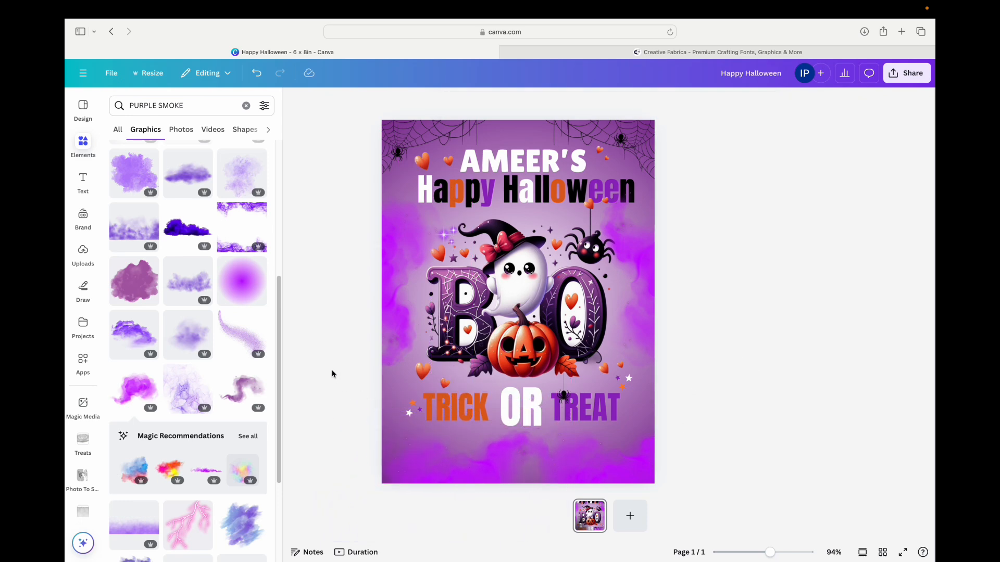
# Apply an Outline effect to the name heading in black with a thickness of 200.
pyautogui.click(523, 162)
pyautogui.click(707, 101)
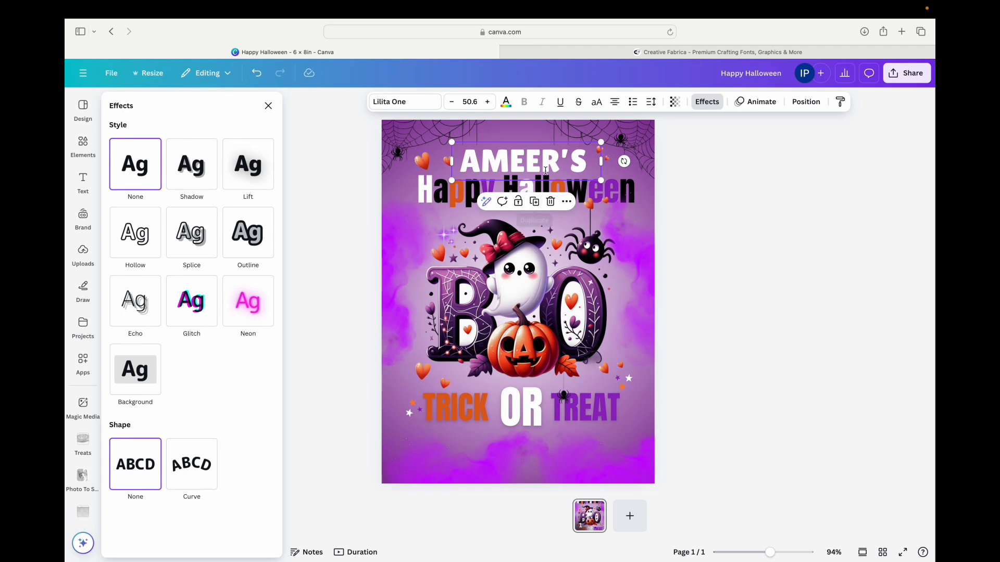
pyautogui.click(258, 243)
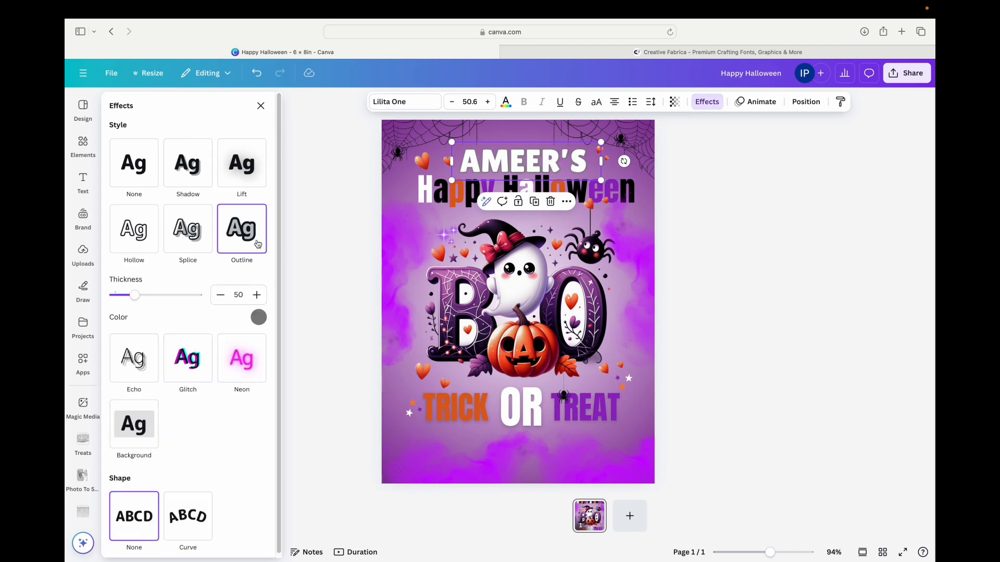
pyautogui.click(259, 317)
pyautogui.click(152, 367)
pyautogui.moveTo(137, 298); pyautogui.dragTo(215, 286)
# Duplicate the name heading, give the copy an orange outline of thickness 113, and align it over the black-outlined original.
pyautogui.click(535, 204)
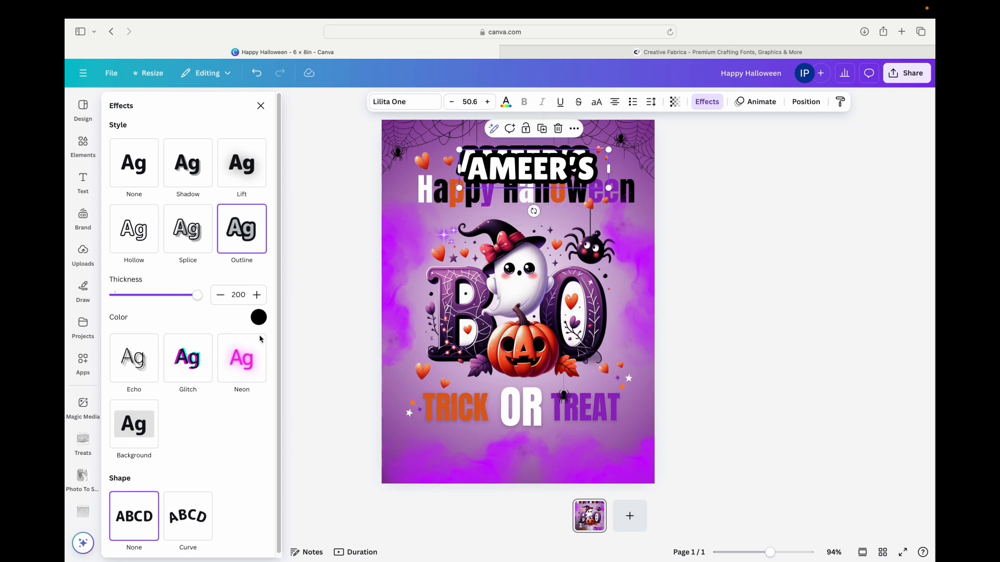
pyautogui.click(259, 317)
pyautogui.click(225, 364)
pyautogui.click(193, 295)
pyautogui.moveTo(192, 297); pyautogui.dragTo(158, 293)
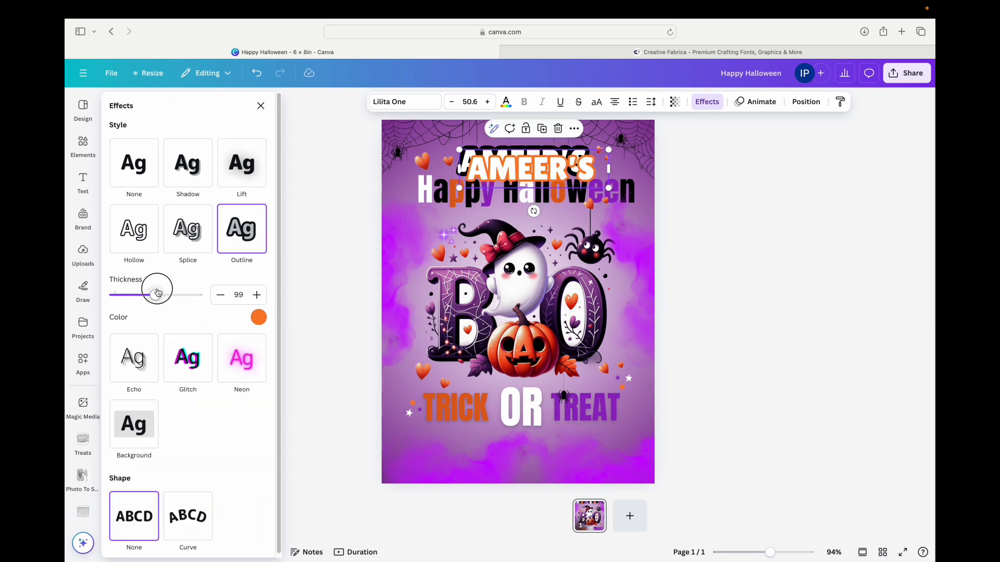
pyautogui.moveTo(557, 169); pyautogui.dragTo(548, 162)
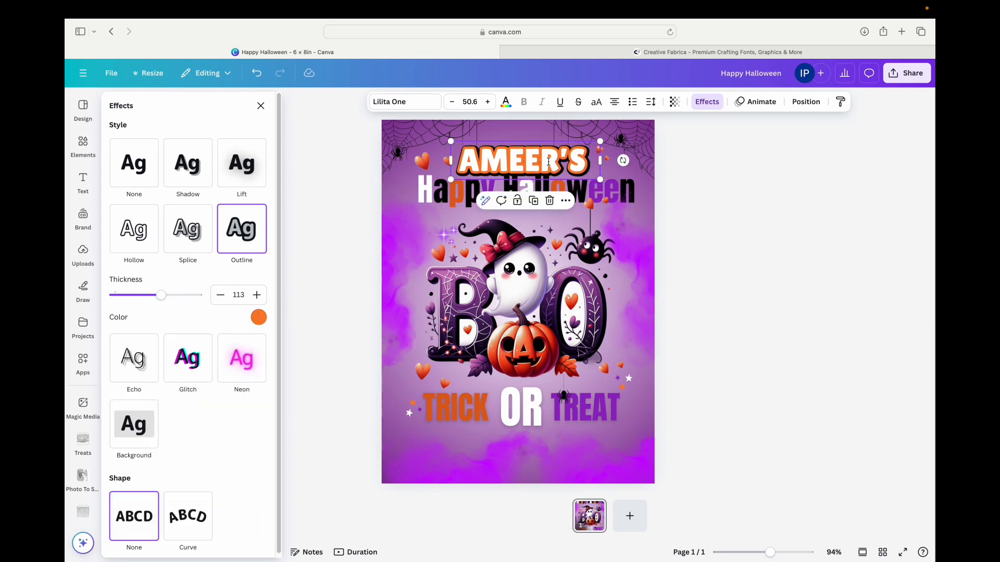
# Give the next copy of the name heading a purple outline of thickness 63 and align it over the layers beneath.
pyautogui.click(259, 317)
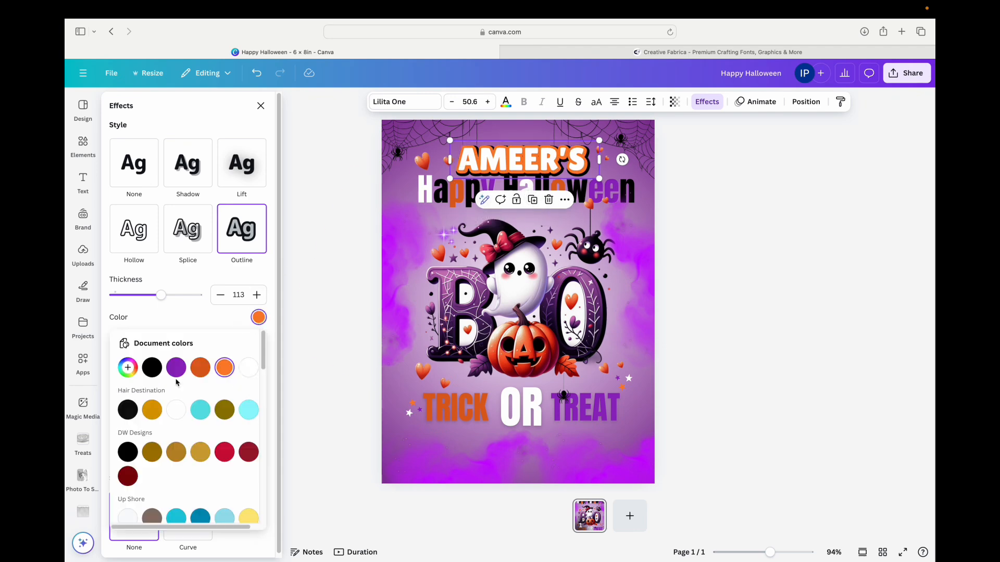
pyautogui.click(176, 367)
pyautogui.moveTo(155, 297); pyautogui.dragTo(131, 293)
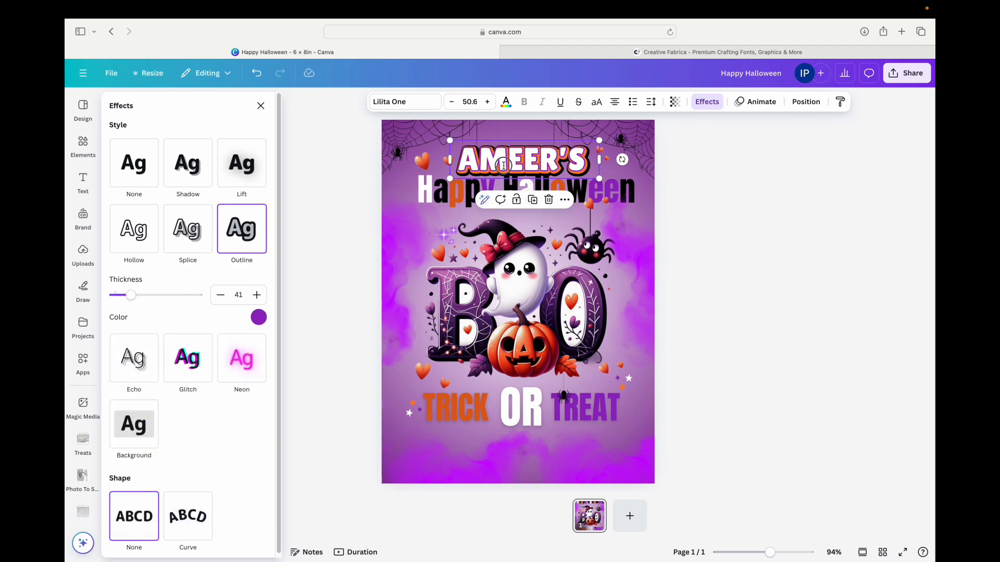
pyautogui.moveTo(503, 165); pyautogui.dragTo(505, 165)
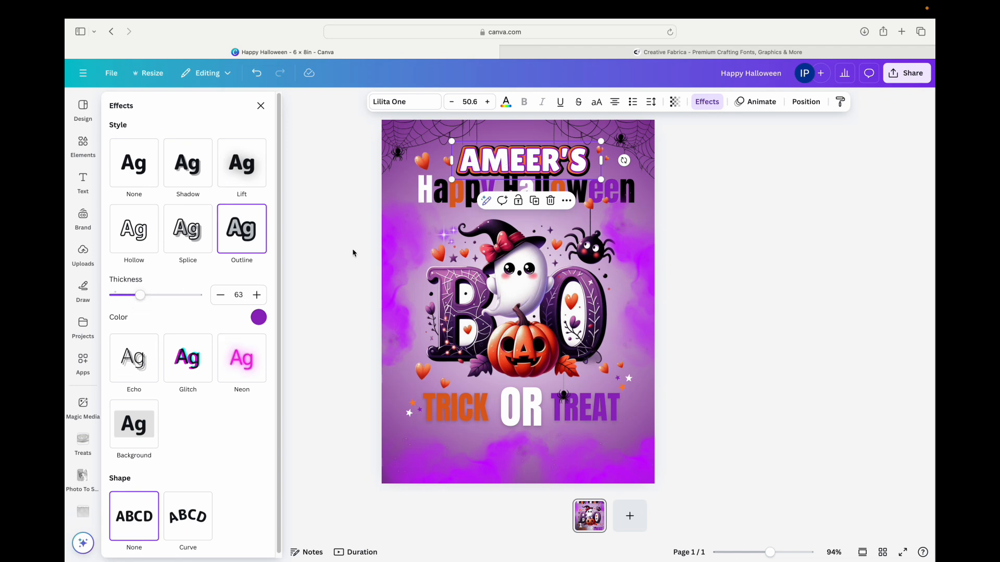
# Move the Happy Halloween line slightly down so it clears the outlined name heading.
pyautogui.click(850, 229)
pyautogui.click(588, 194)
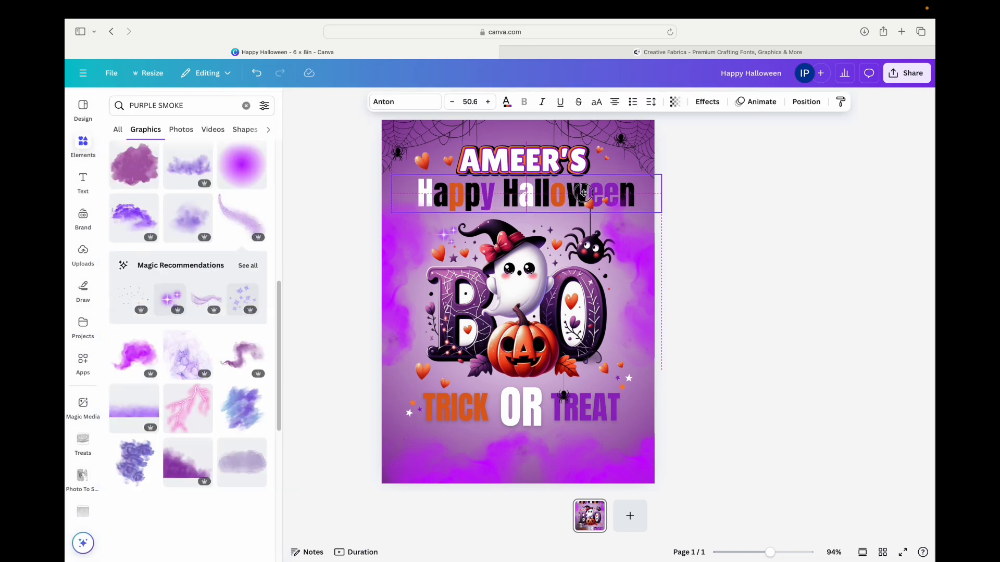
pyautogui.click(768, 175)
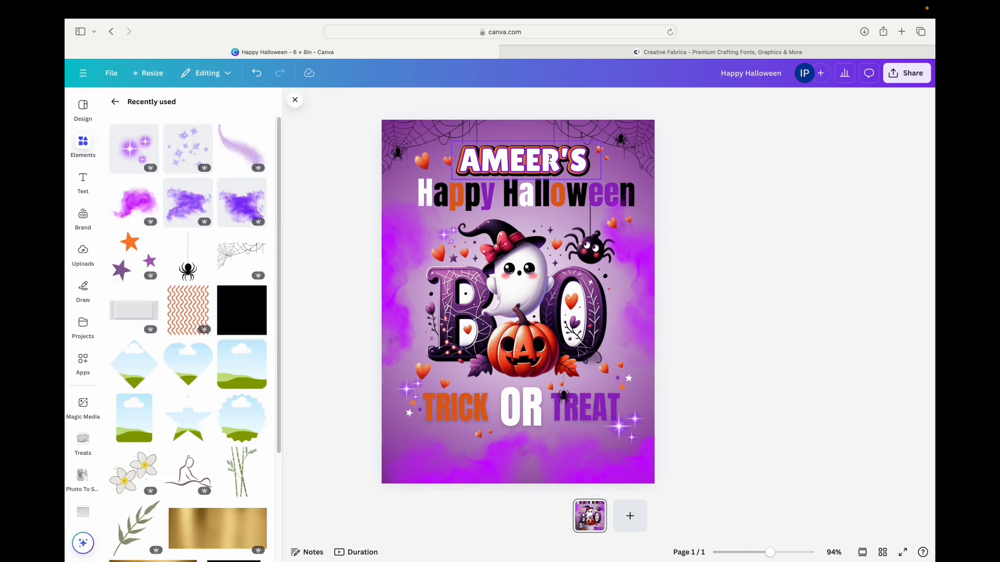
# Download the finished Happy Halloween design as a PNG and close its preview window.
pyautogui.click(906, 73)
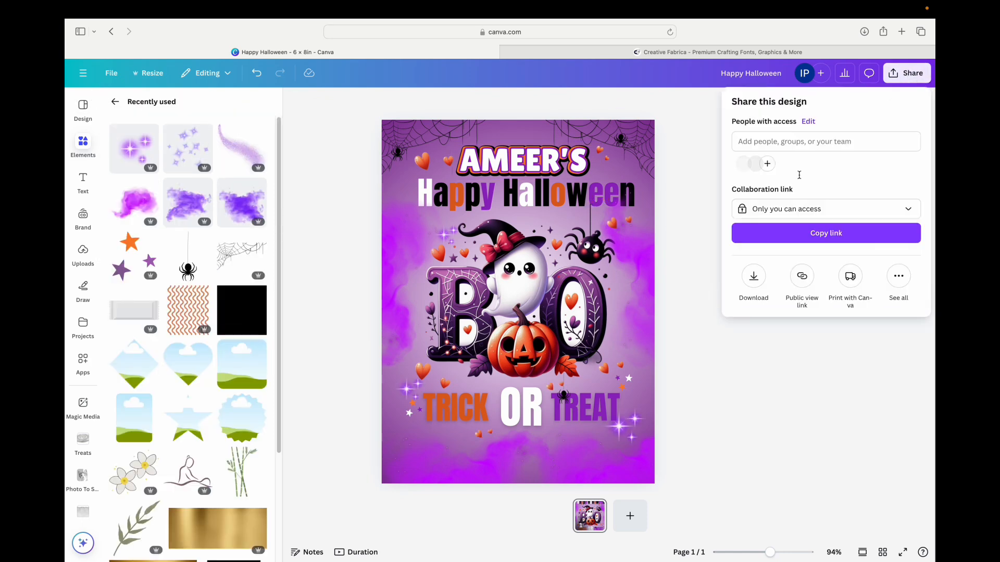
pyautogui.click(751, 288)
pyautogui.click(826, 297)
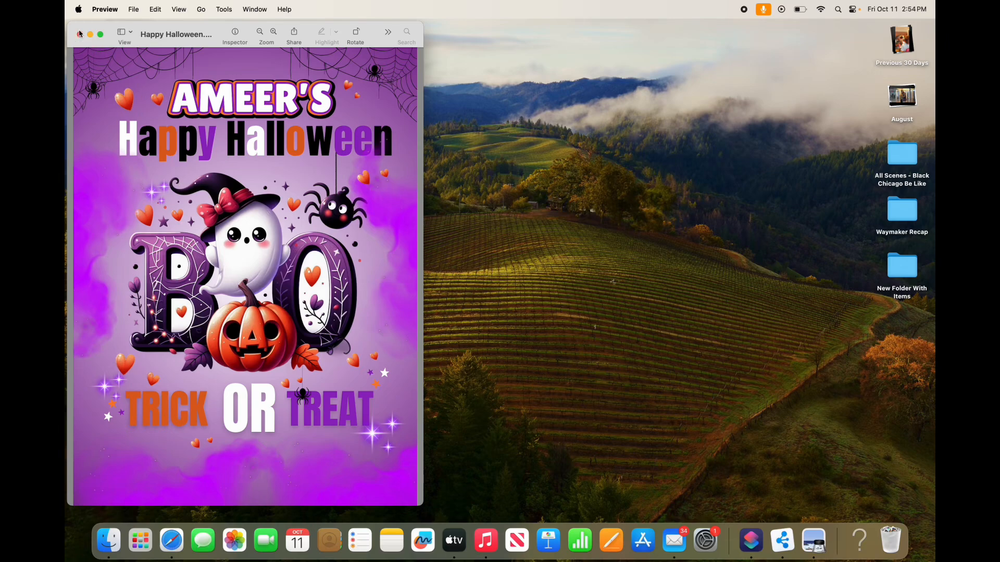
pyautogui.click(79, 34)
# Switch back to Canva in Safari and open the recent 4:3 presentation design that contains the empty wall page.
pyautogui.click(172, 541)
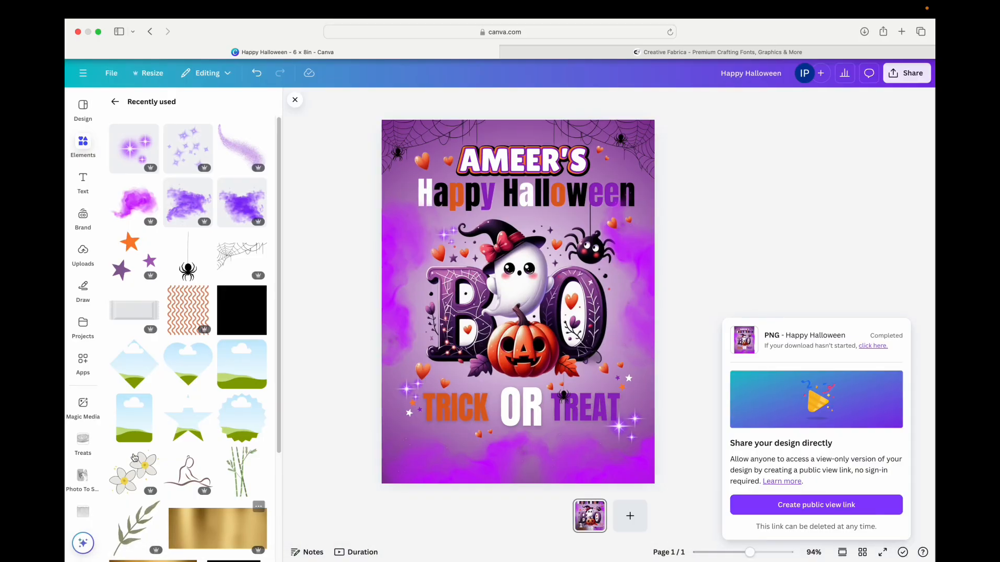
pyautogui.click(80, 78)
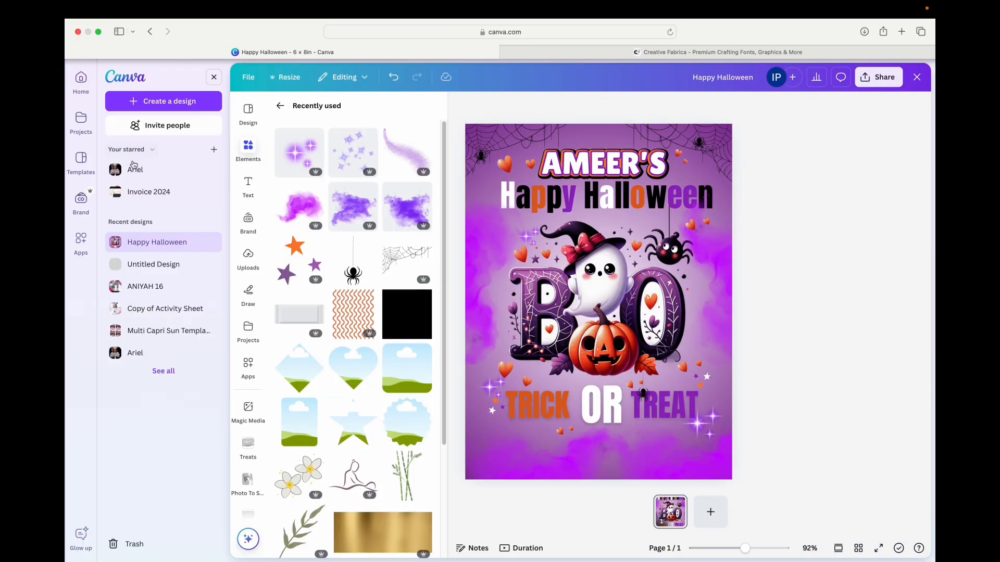
pyautogui.click(146, 286)
pyautogui.click(83, 217)
# Upload Happy Halloween.png from the Downloads folder to the presentation's image uploads.
pyautogui.click(83, 255)
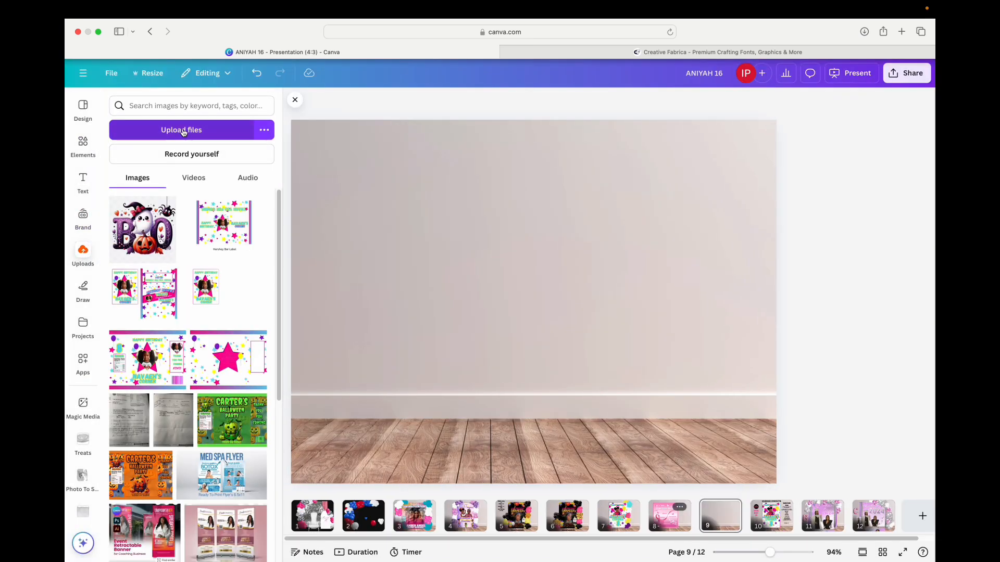
pyautogui.click(183, 129)
pyautogui.scroll(-1, 449, 296)
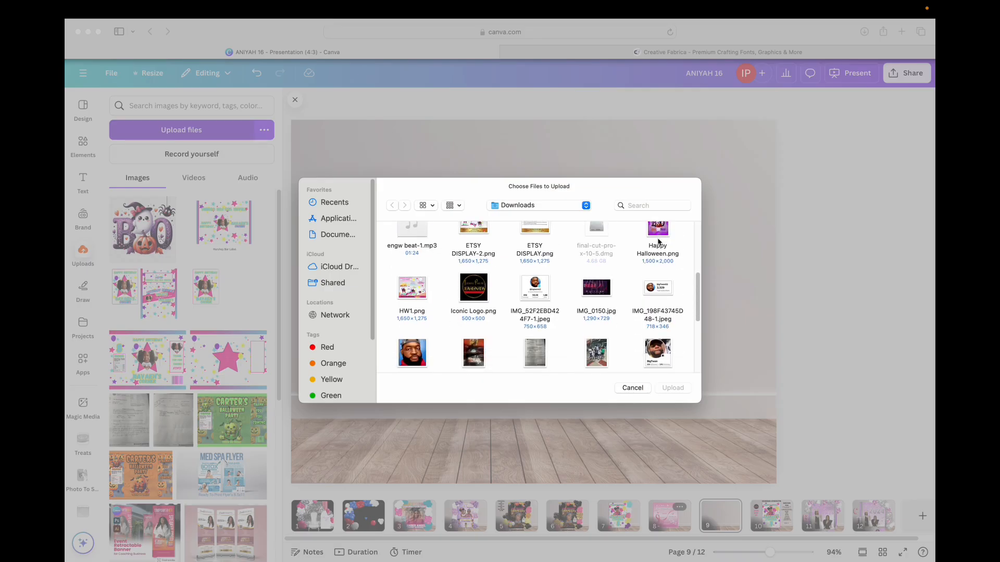
pyautogui.click(659, 242)
pyautogui.click(673, 389)
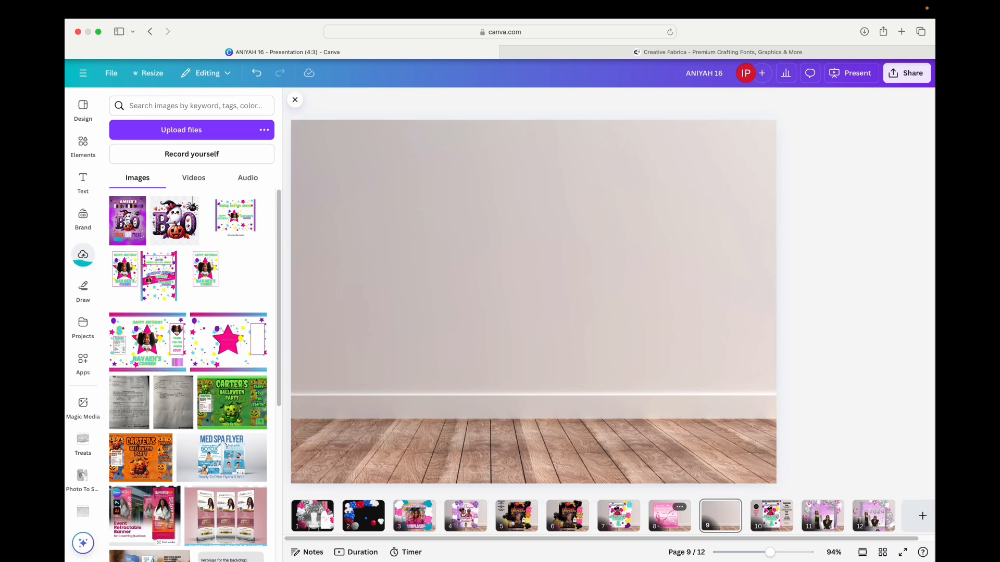
# Place the uploaded Halloween image on page 9, enlarge it to nearly the wall's height and stand it on the floor.
pyautogui.click(126, 223)
pyautogui.moveTo(507, 352); pyautogui.dragTo(475, 393)
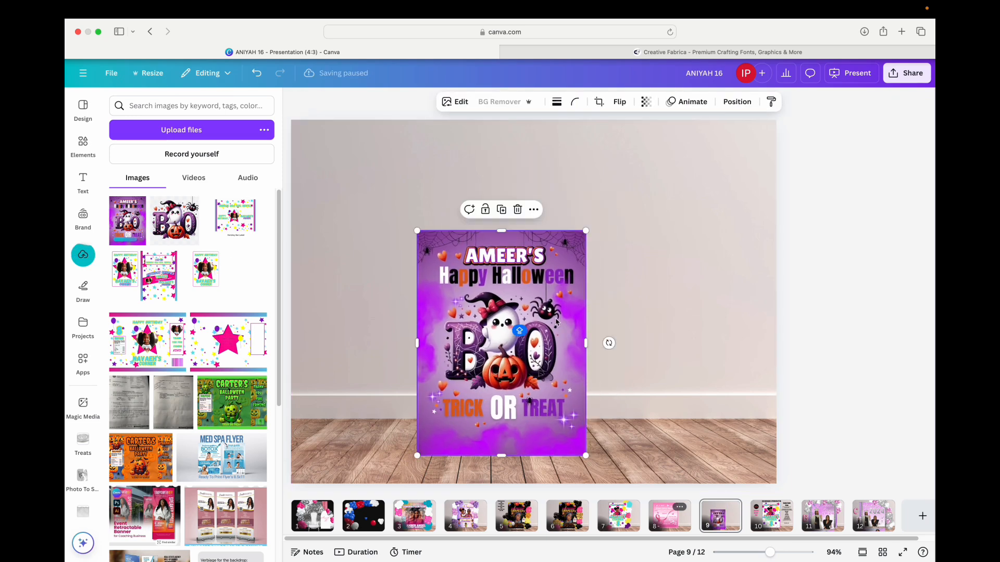
pyautogui.moveTo(587, 231); pyautogui.dragTo(648, 149)
pyautogui.click(817, 308)
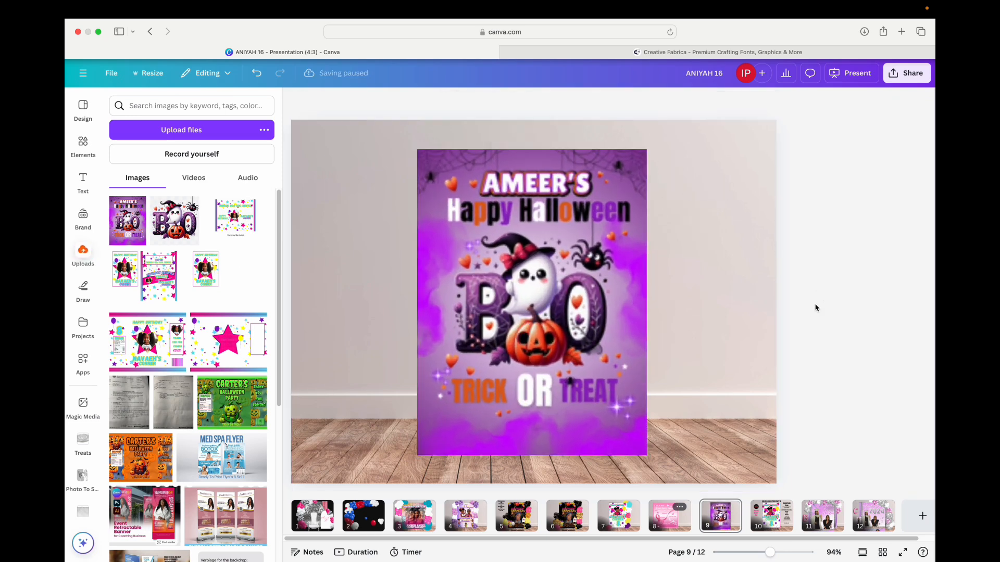
pyautogui.click(674, 411)
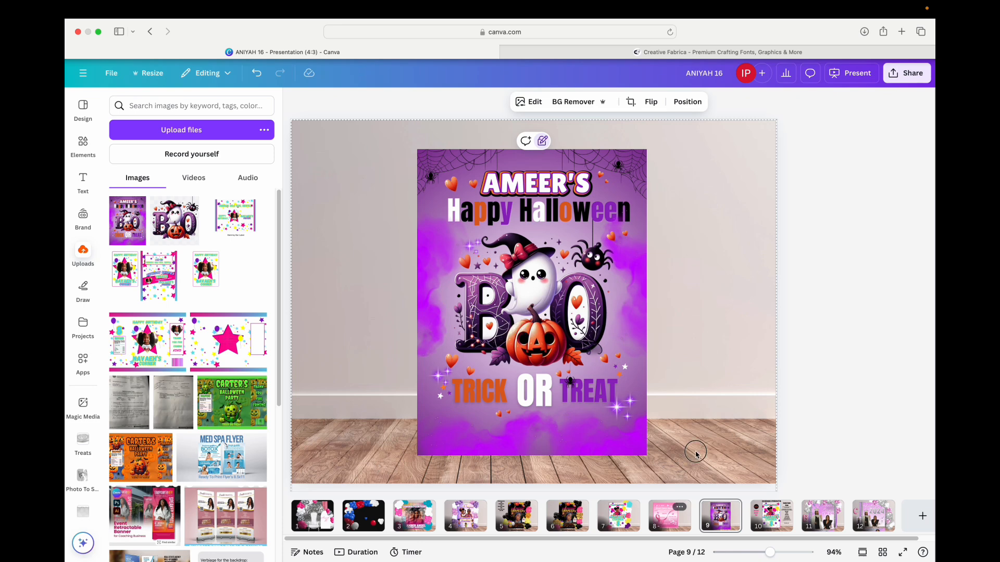
pyautogui.click(873, 404)
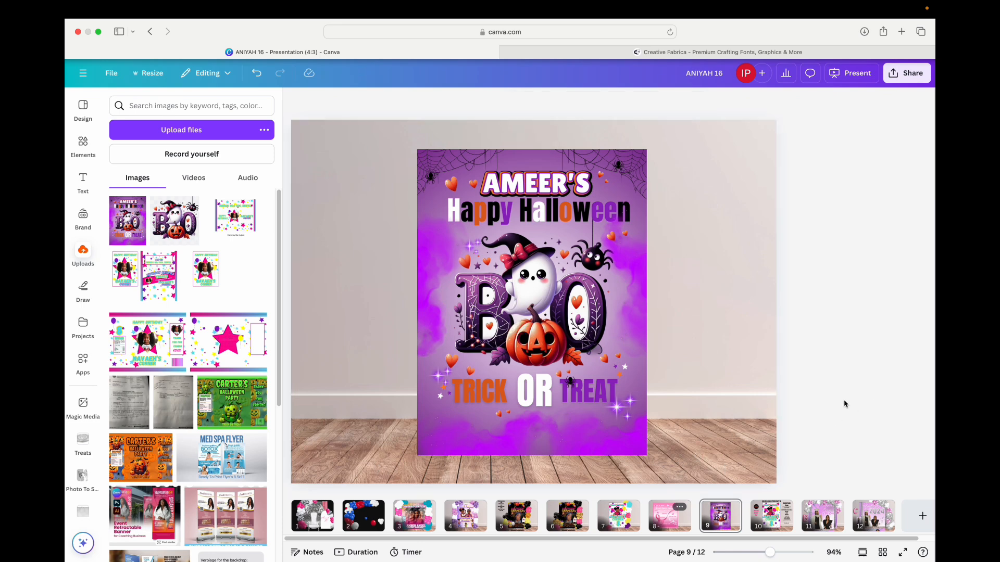
pyautogui.moveTo(578, 359); pyautogui.dragTo(570, 359)
pyautogui.click(797, 393)
# Add a subheading text box reading "6x" and move it onto the blank wall right of the Halloween backdrop.
pyautogui.click(84, 183)
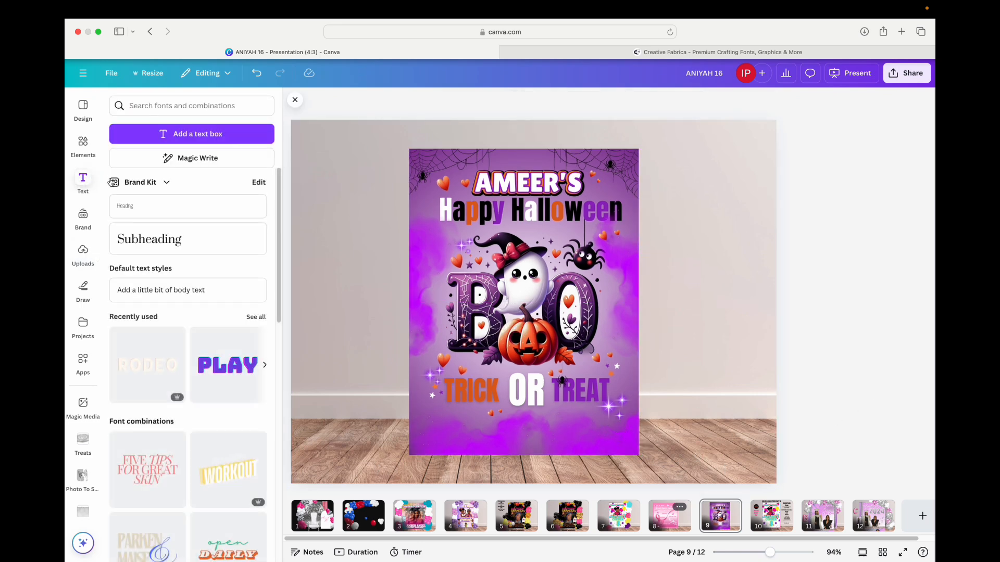
pyautogui.click(170, 241)
pyautogui.write('6')
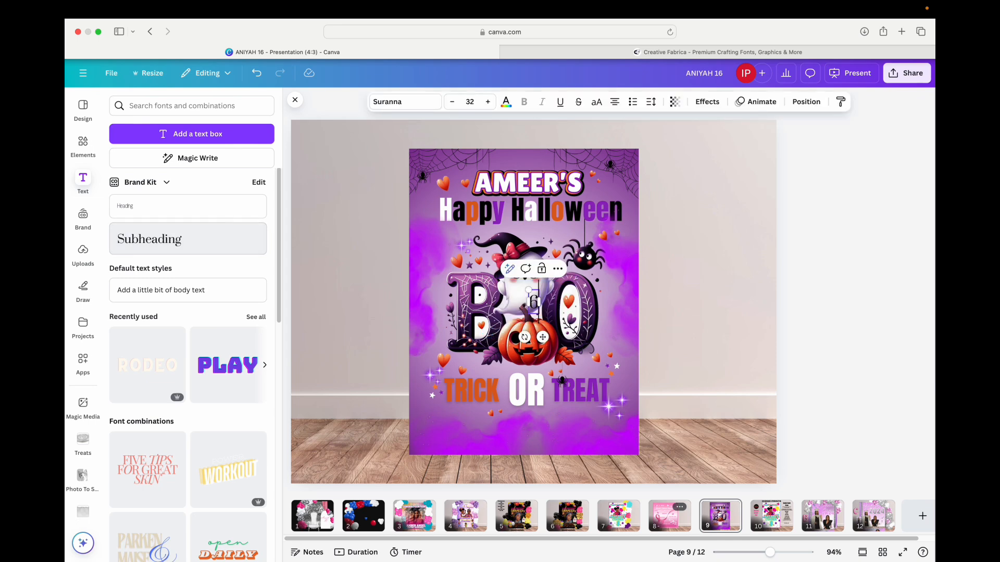
pyautogui.write('x*')
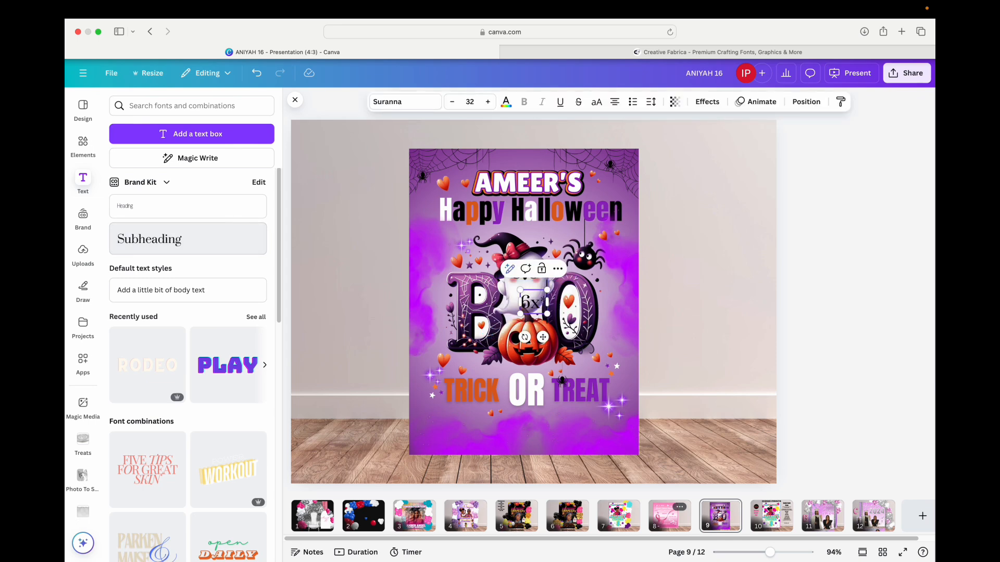
pyautogui.press('BackSpace')
pyautogui.press('BackSpace')
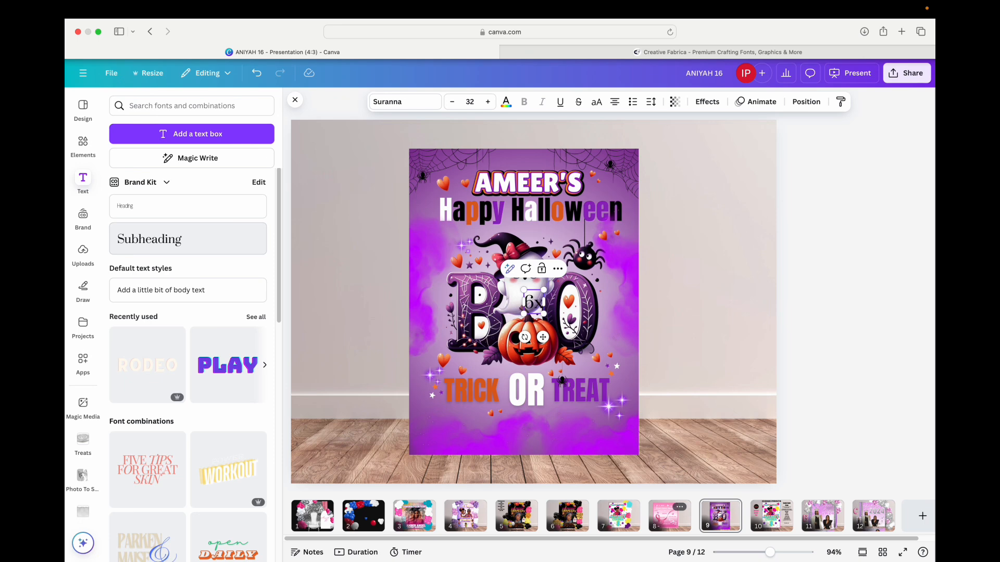
pyautogui.click(704, 281)
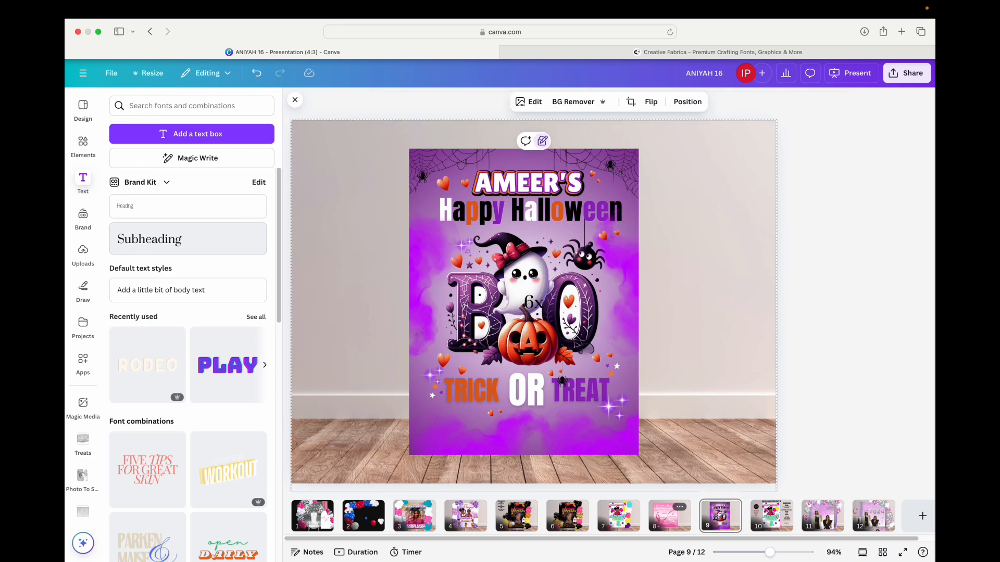
pyautogui.moveTo(569, 302); pyautogui.dragTo(692, 226)
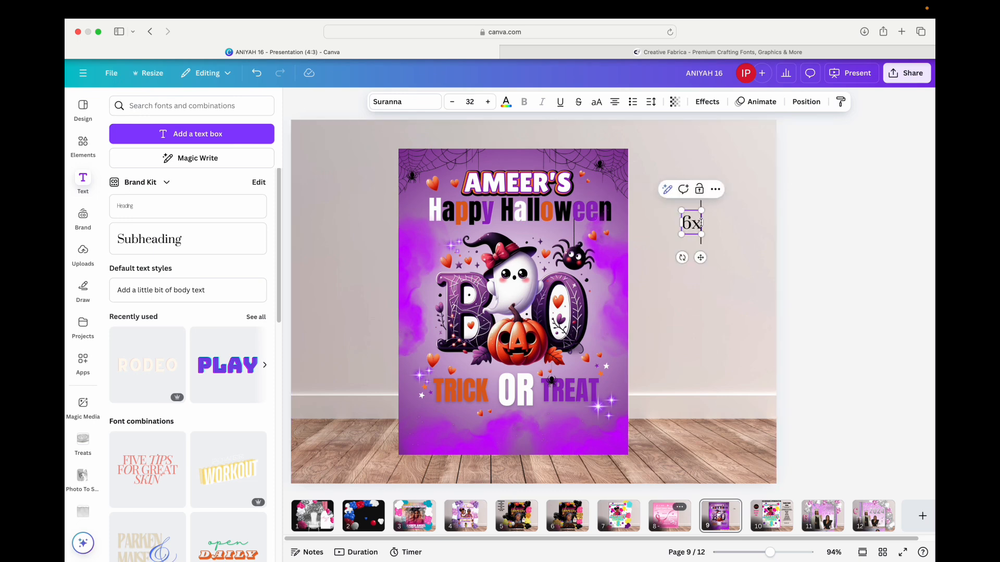
# Complete the caption as "6X8 BACKDROP" with "DESIGN" on a second line.
pyautogui.press('BackSpace')
pyautogui.write('X8')
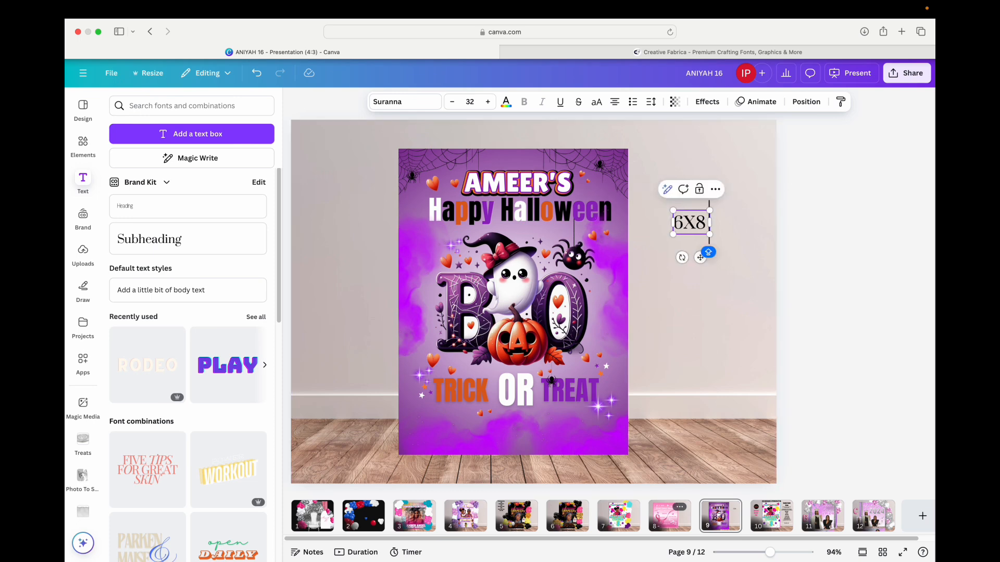
pyautogui.write(' BACKDROP')
pyautogui.press('Return')
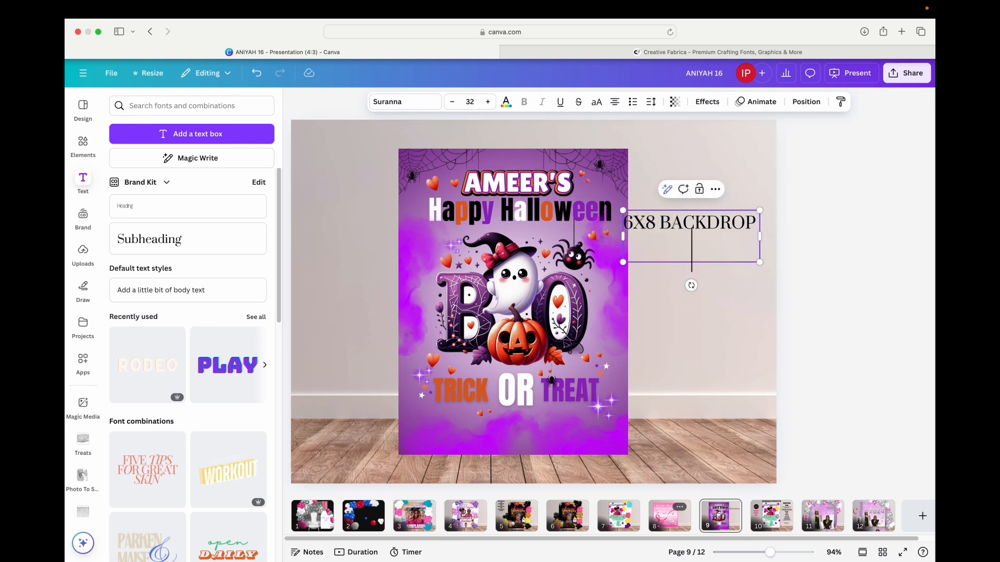
pyautogui.write('DESIGN')
pyautogui.click(855, 261)
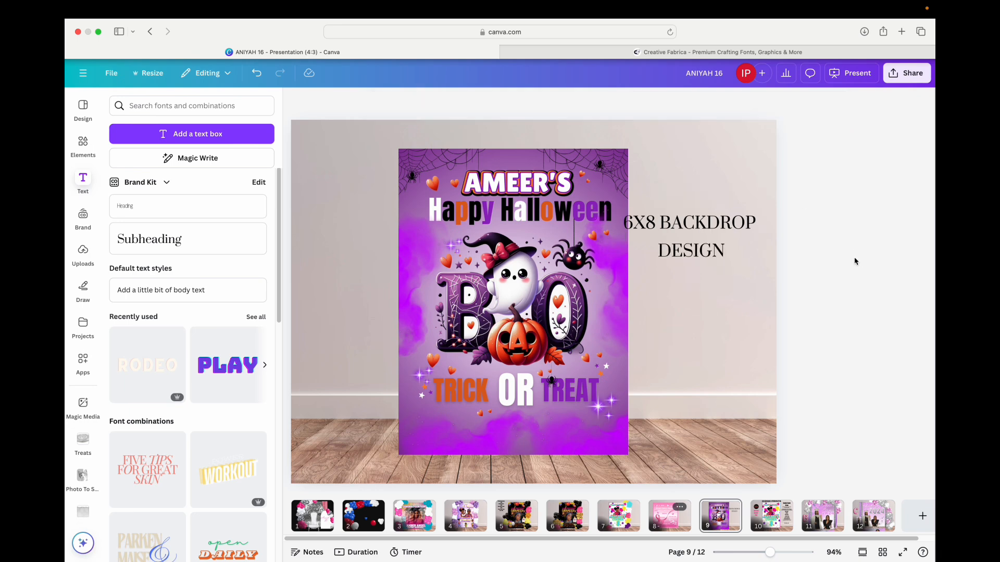
# Shrink the caption to about size 23.4 and position it on the wall midway up beside the backdrop.
pyautogui.moveTo(711, 248); pyautogui.dragTo(728, 299)
pyautogui.moveTo(640, 261); pyautogui.dragTo(677, 274)
pyautogui.click(794, 314)
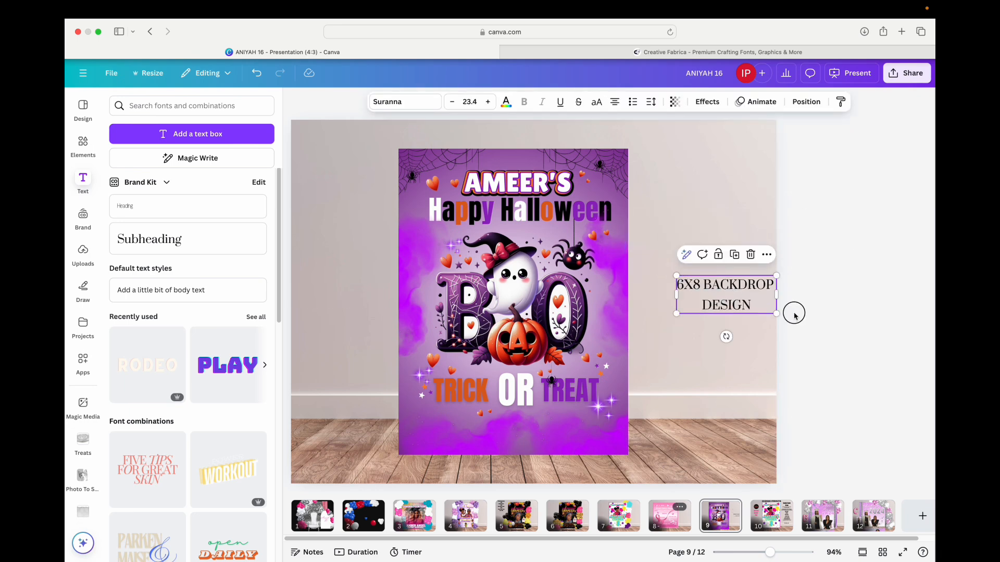
pyautogui.moveTo(743, 299); pyautogui.dragTo(718, 293)
pyautogui.click(847, 290)
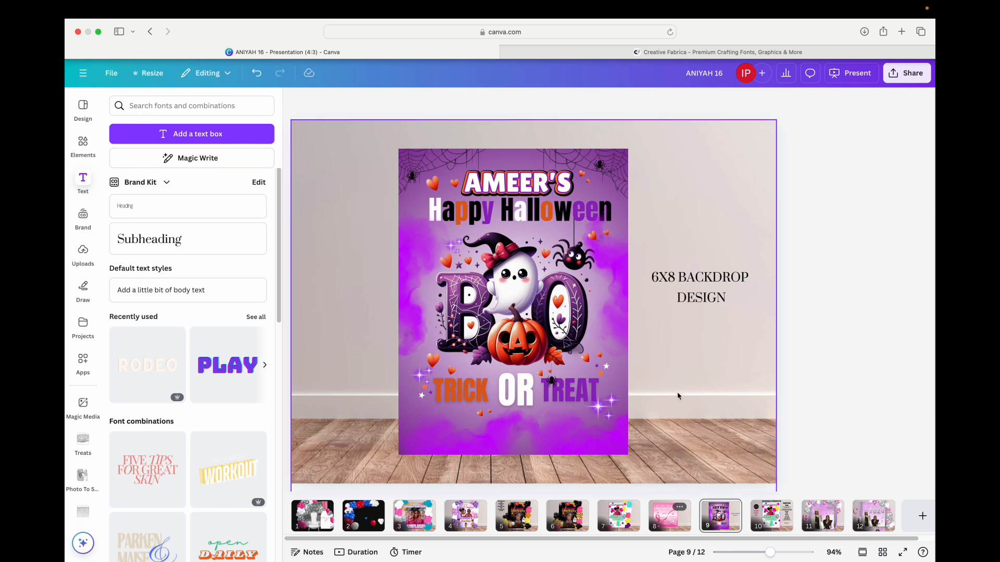
# Try to paste the copied element onto the mockup page and move it to the backdrop's lower-left corner.
pyautogui.rightClick(408, 427)
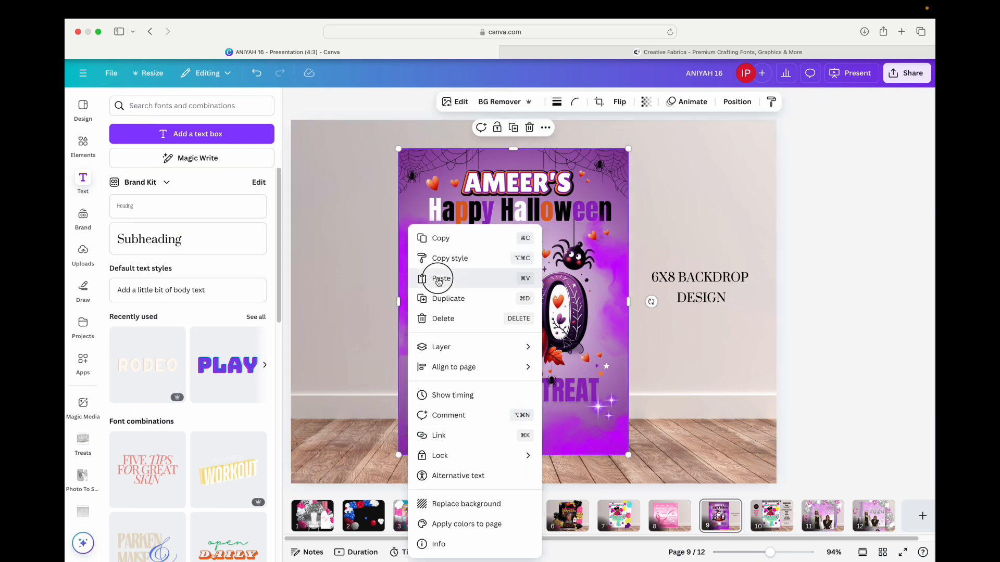
pyautogui.click(440, 276)
pyautogui.moveTo(644, 248); pyautogui.dragTo(390, 446)
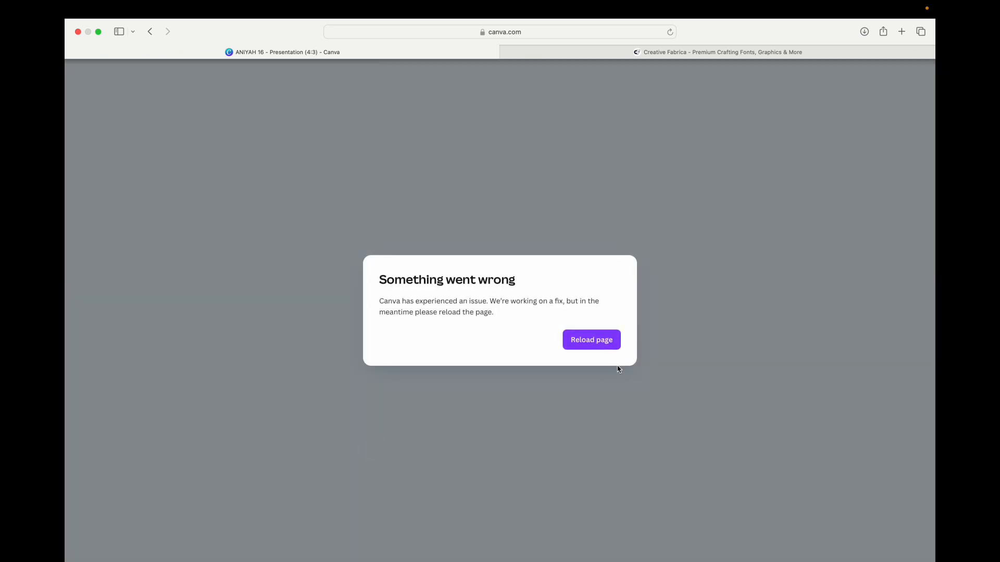